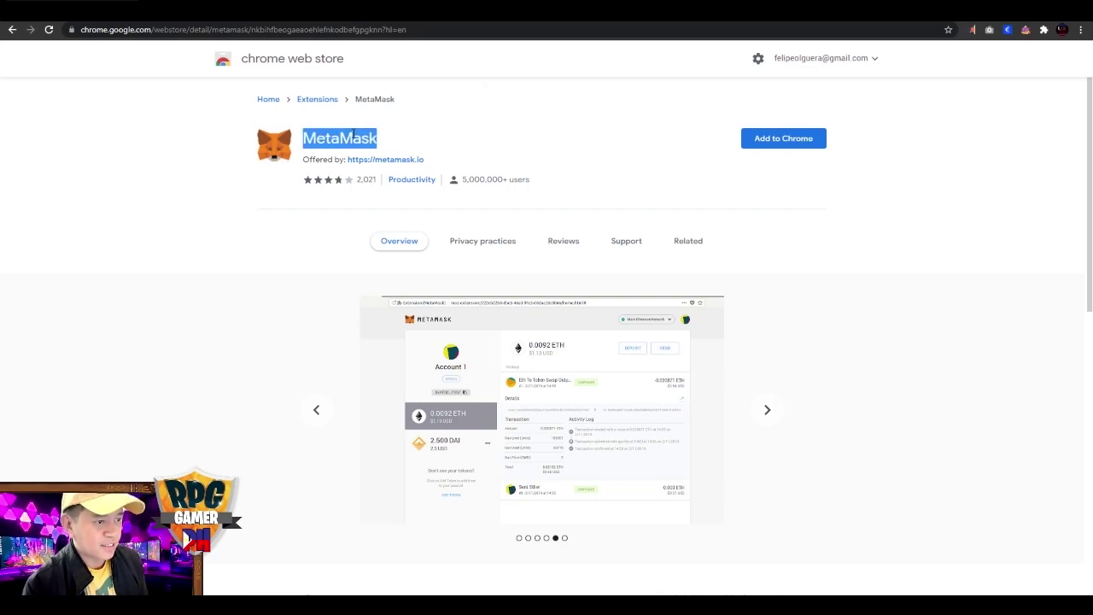
Compare the Ronin Wallet listing, then add the MetaMask extension to Chrome.
key(alt+Left)
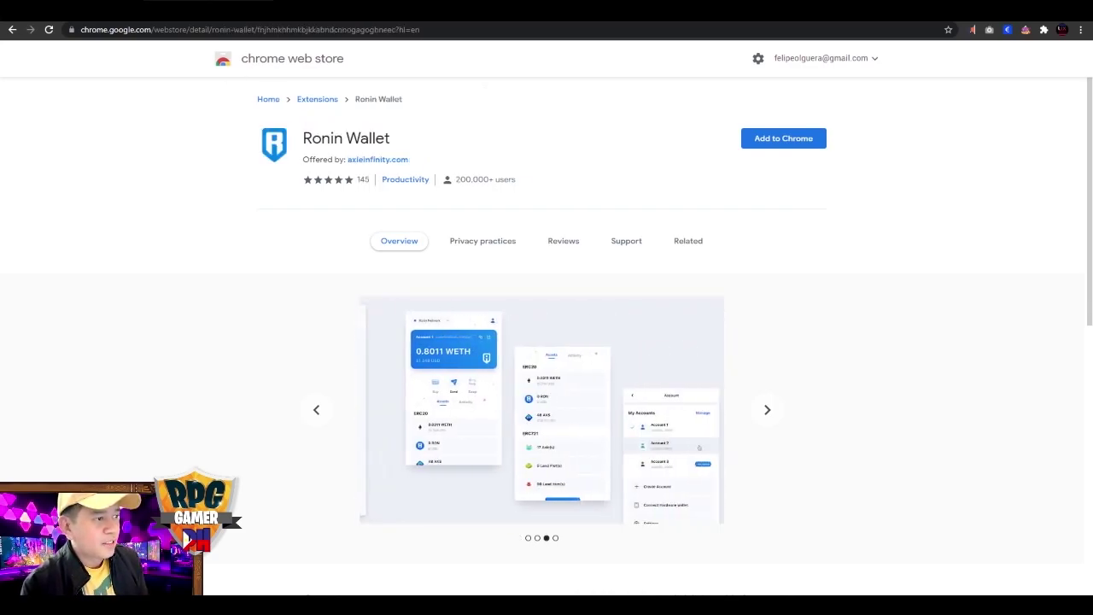
triple_click(320, 141)
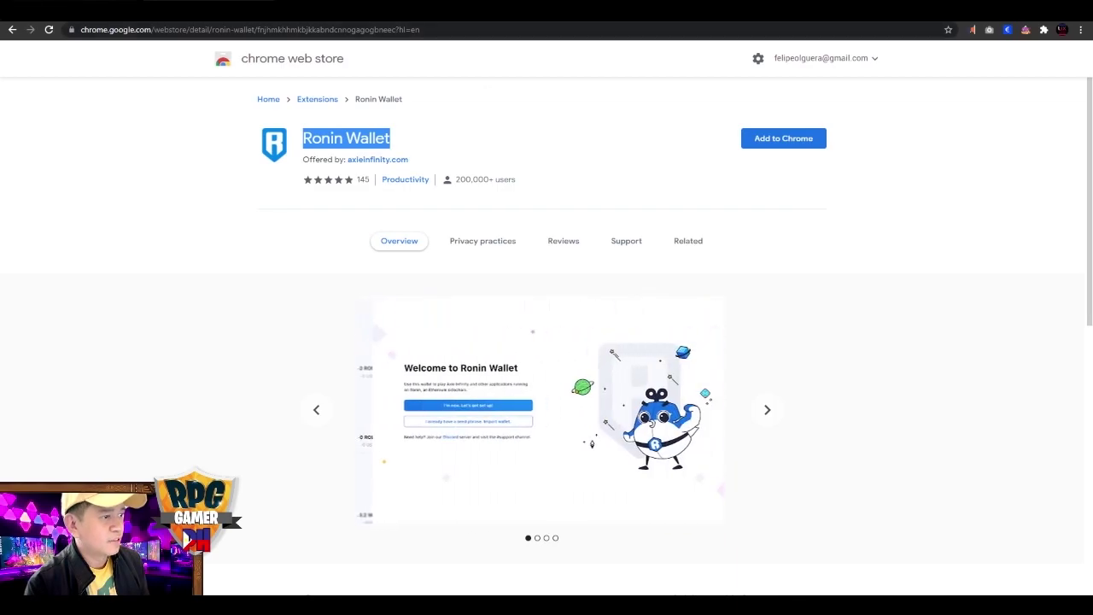
key(alt+Right)
click(520, 114)
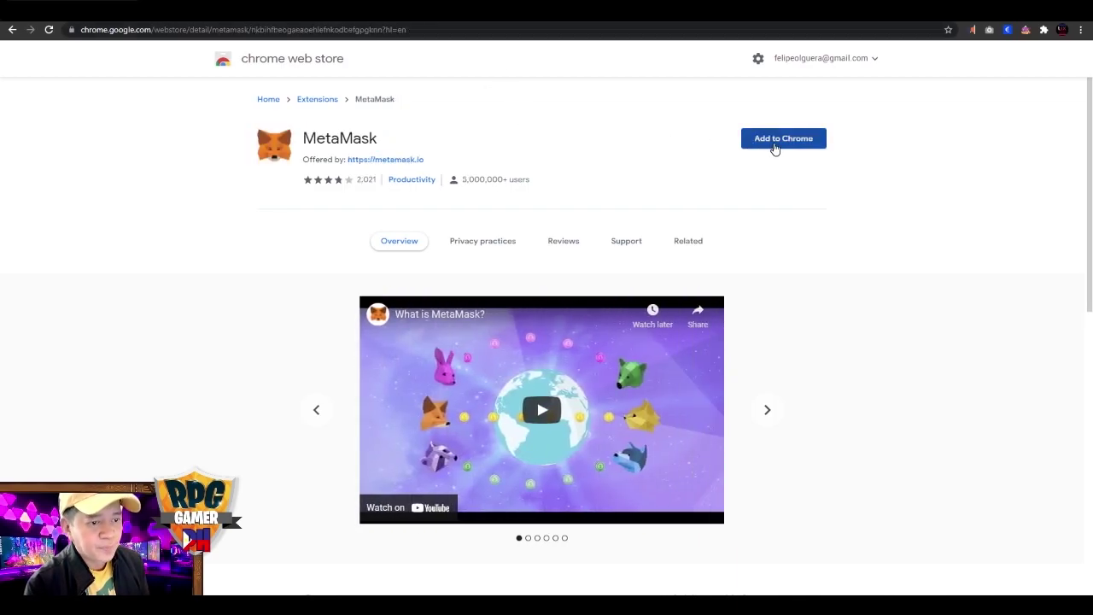
click(256, 29)
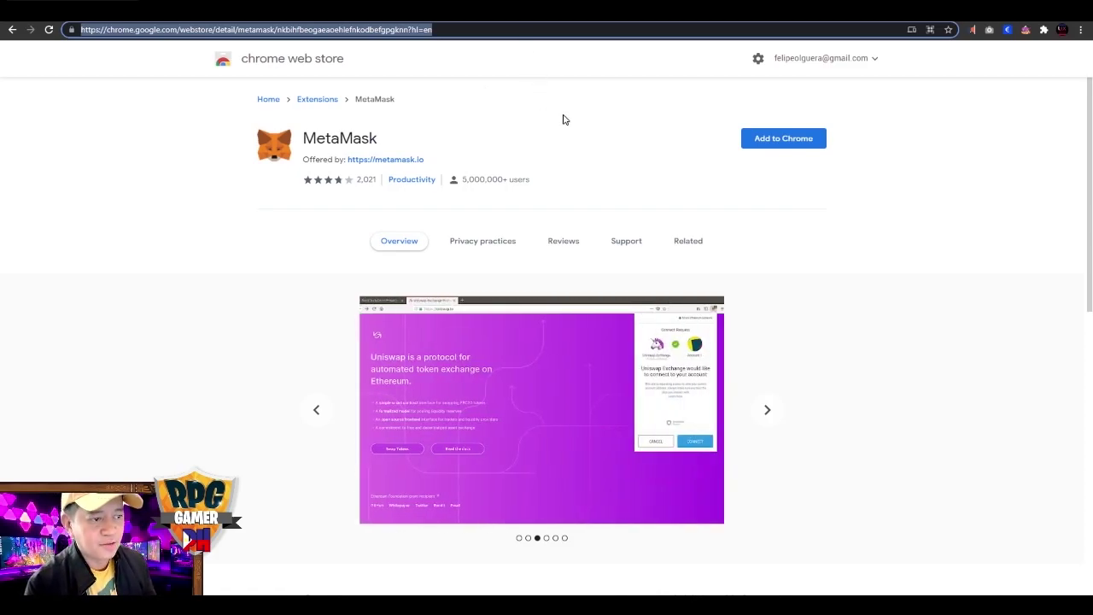
click(563, 116)
click(764, 145)
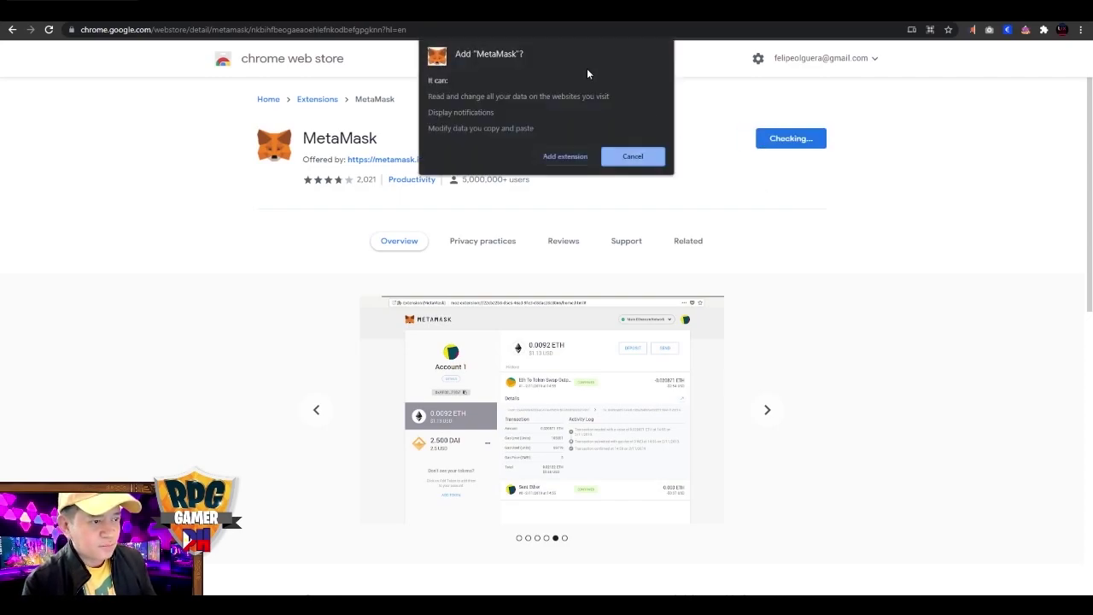
click(557, 160)
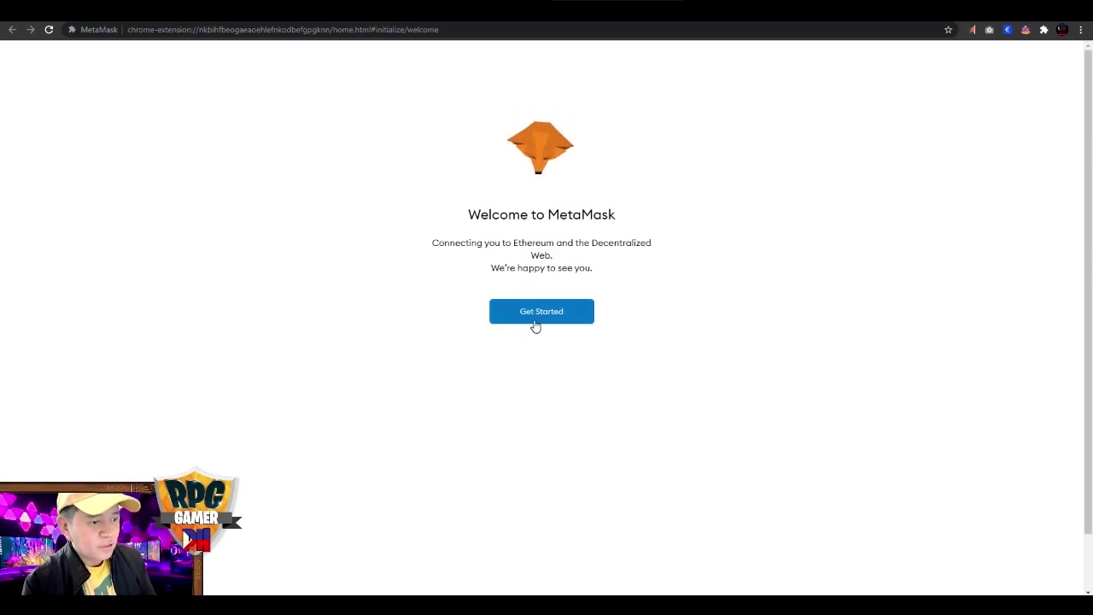
Choose Create a Wallet in MetaMask and agree to share anonymous usage data.
click(535, 321)
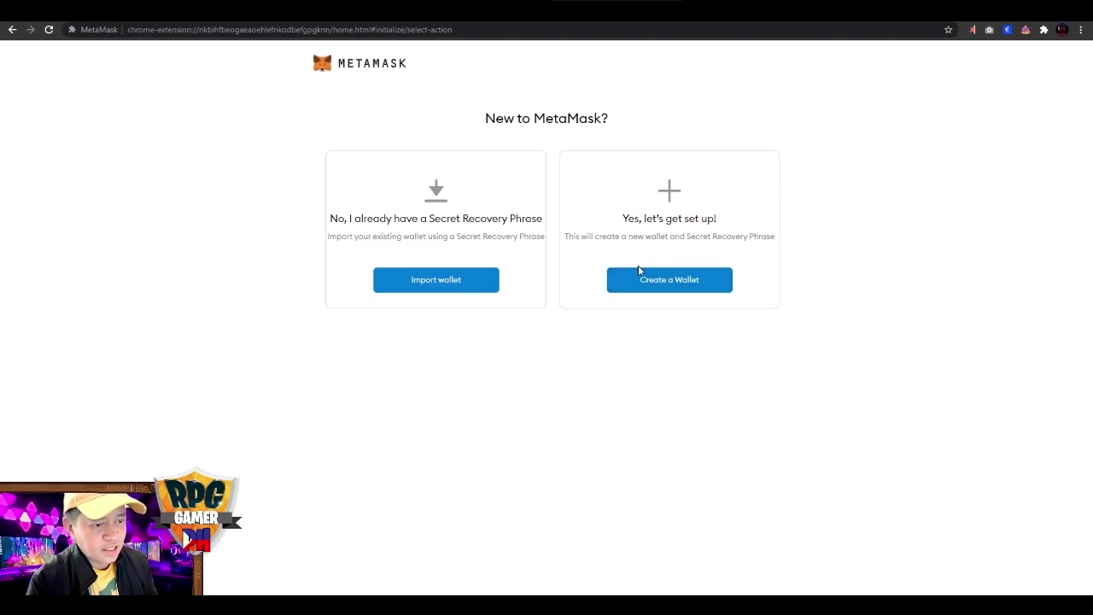
click(668, 279)
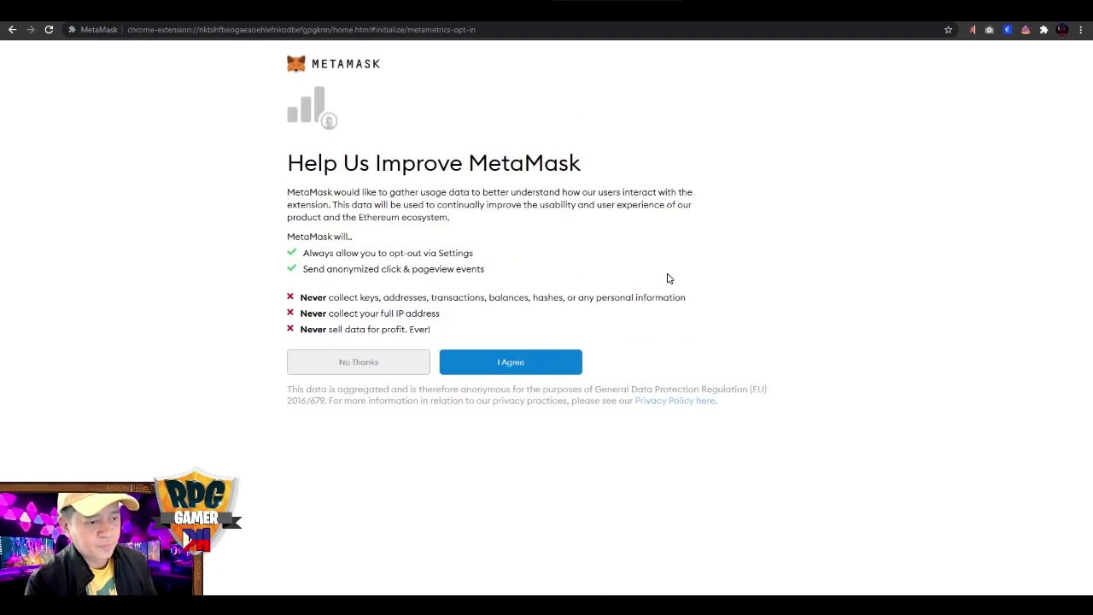
click(549, 367)
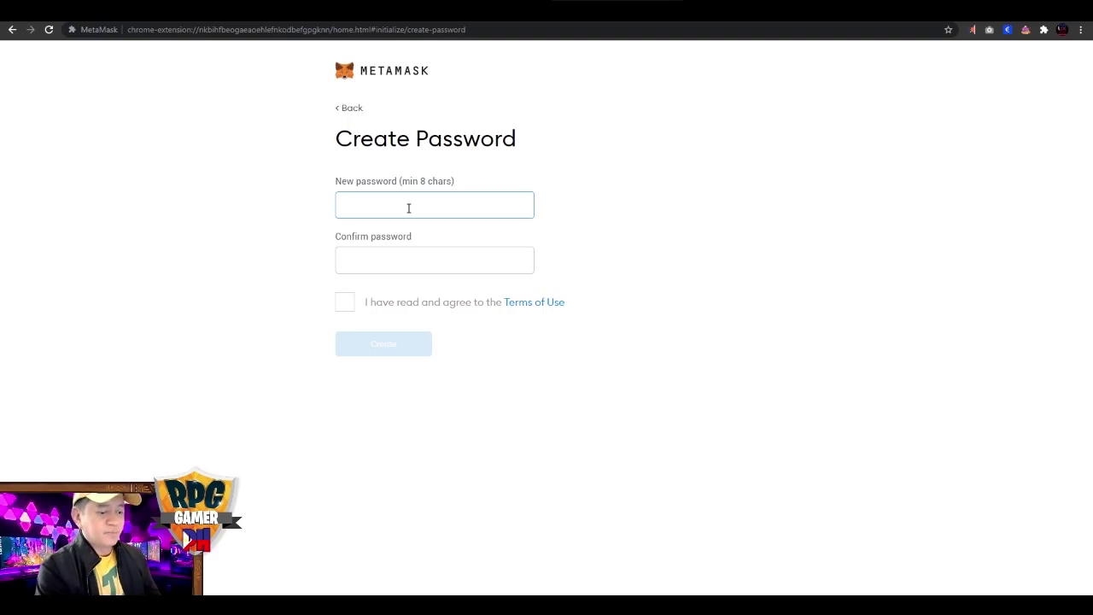
Enter and confirm the new wallet password, accept the Terms of Use, and create the wallet.
text(•)
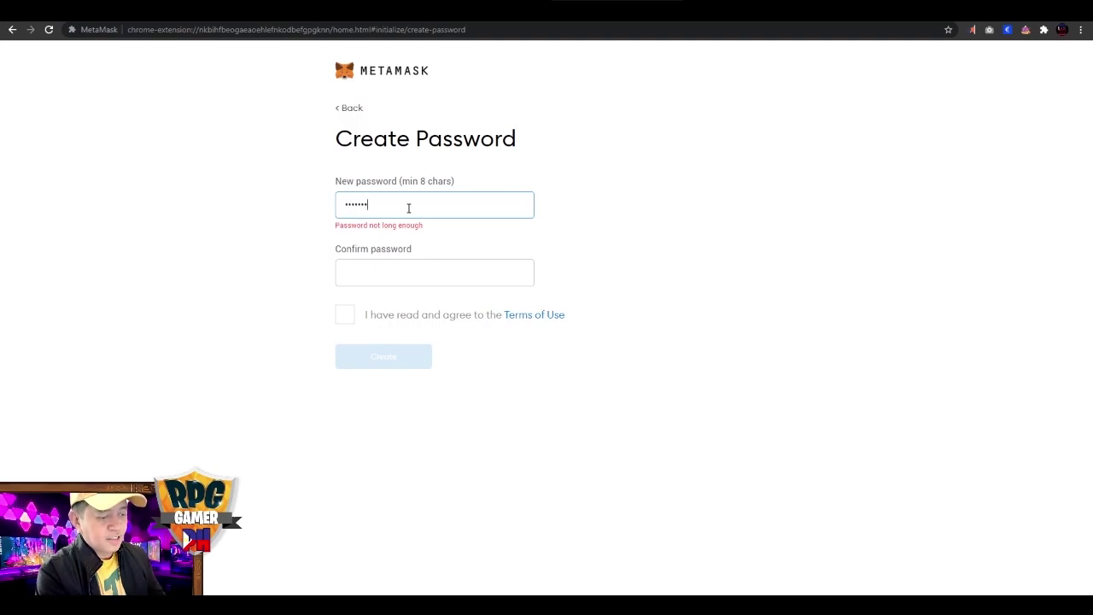
text(••)
key(Tab)
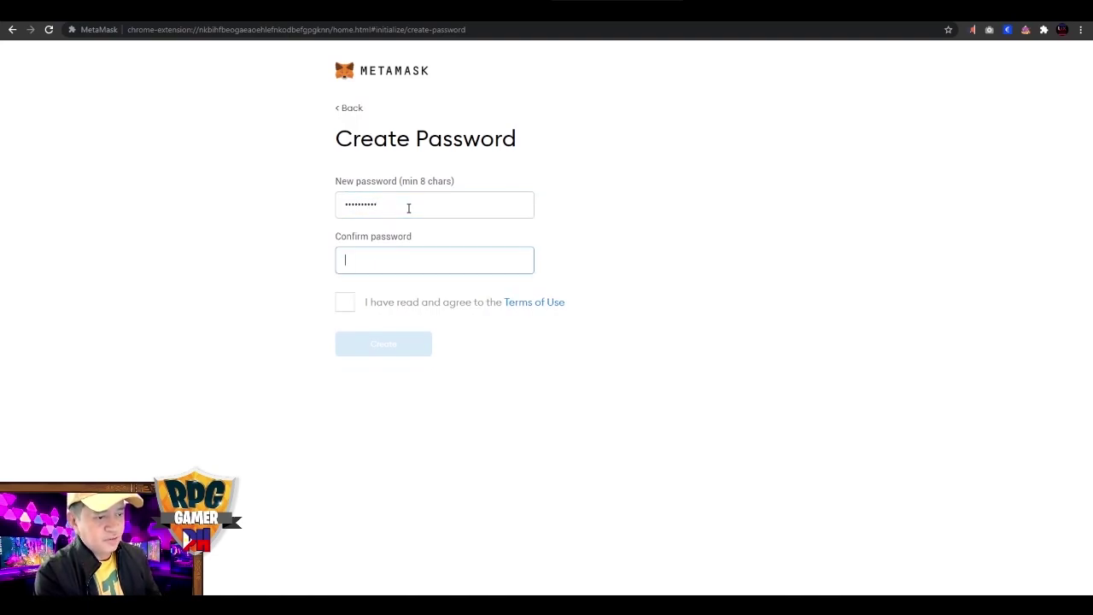
text(••)
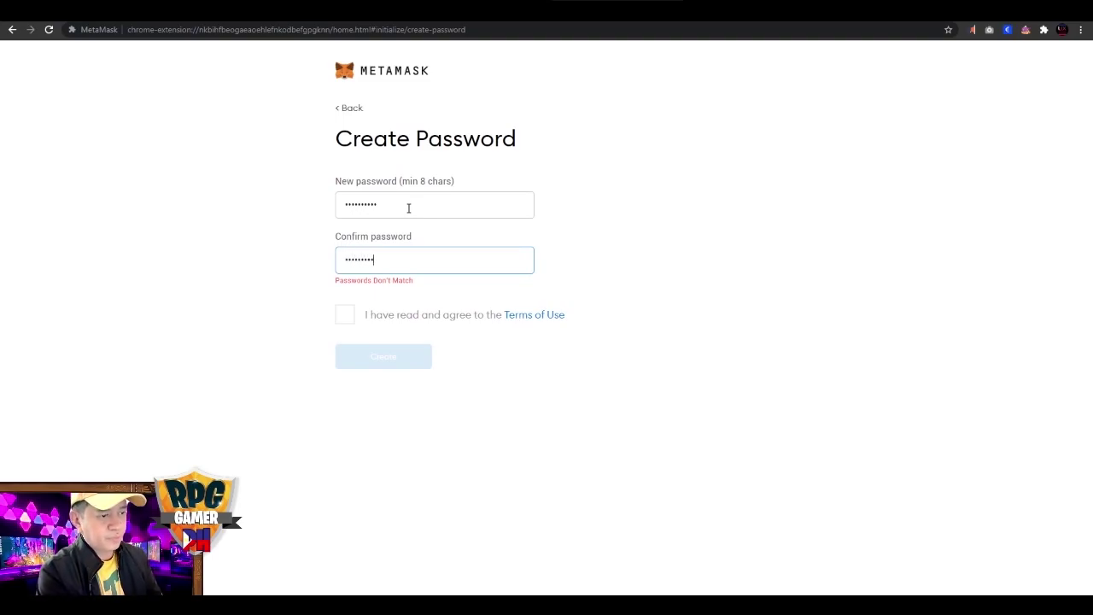
text(••••••••)
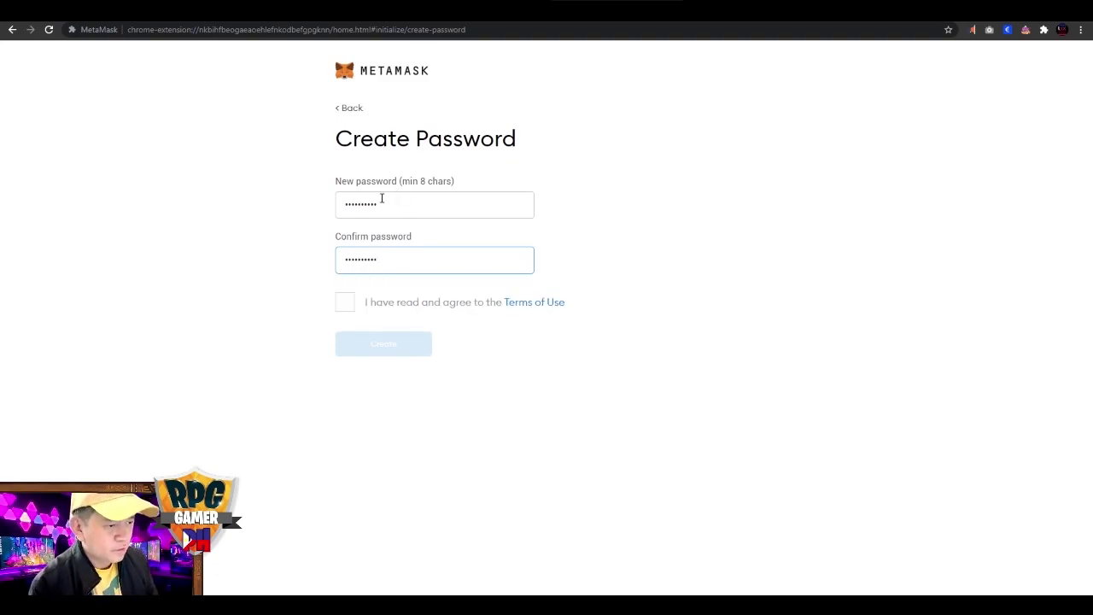
click(346, 300)
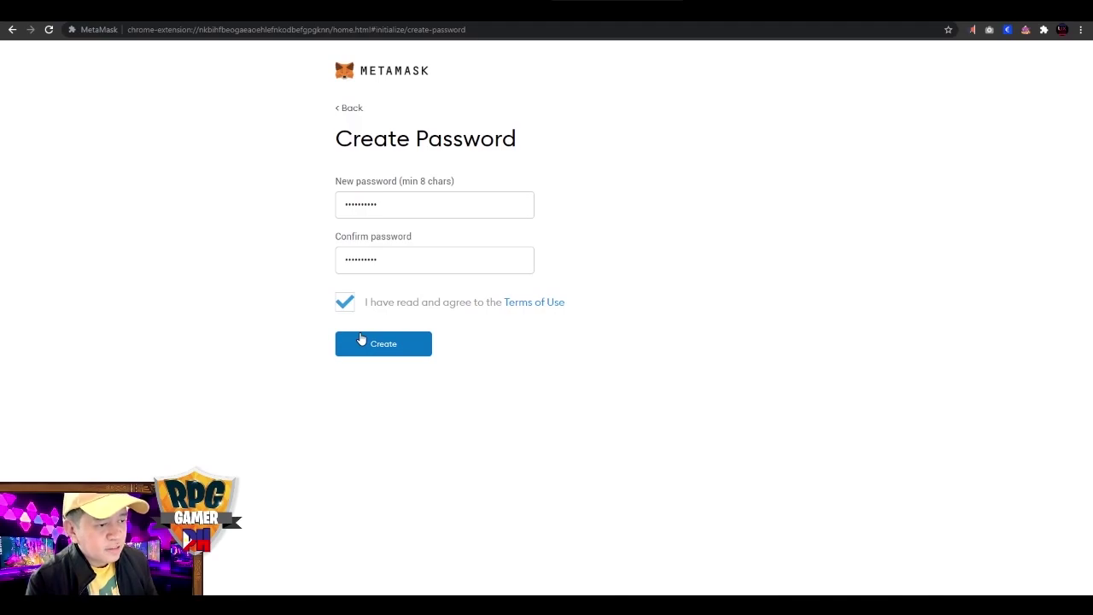
click(360, 339)
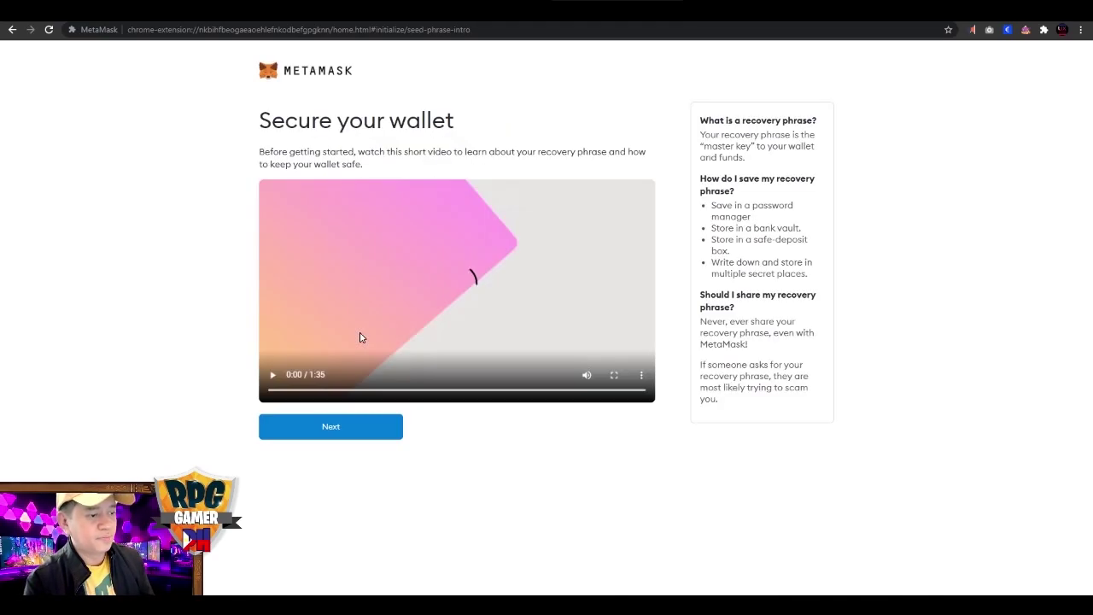
Continue past the Secure your wallet intro to the Secret Backup Phrase page.
click(298, 429)
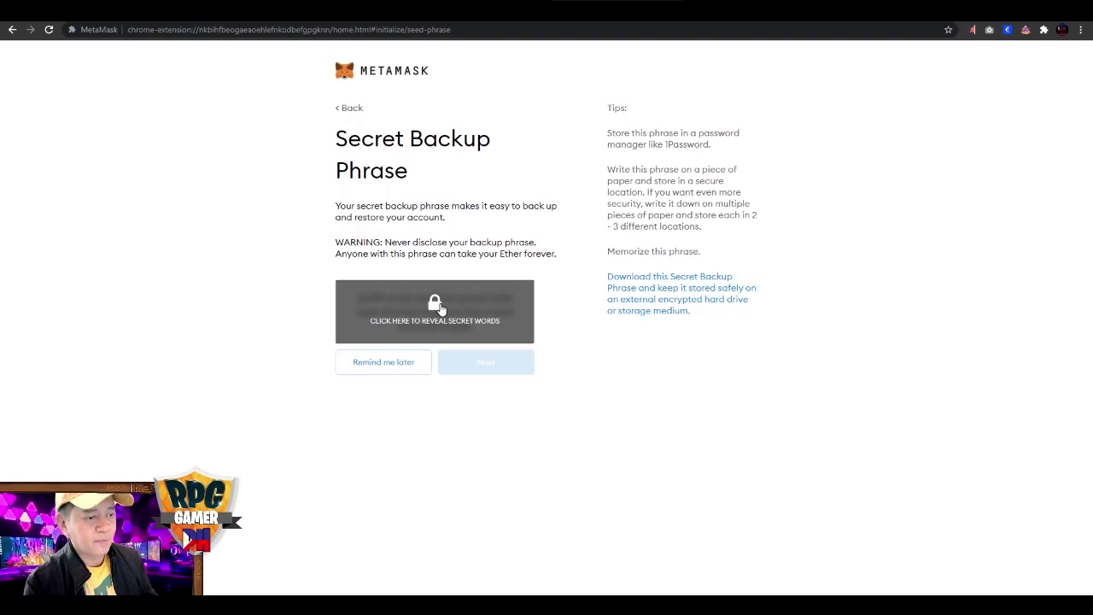
Reveal the secret backup phrase, paste it into a new Notepad document, and continue.
click(440, 307)
triple_click(449, 316)
key(ctrl+c)
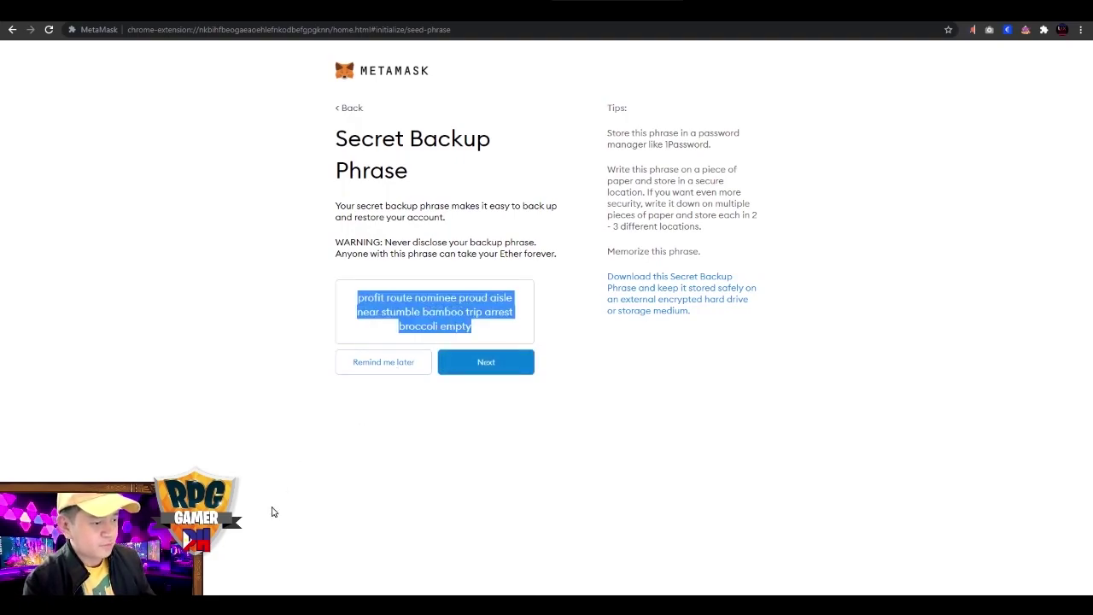
right_click(335, 608)
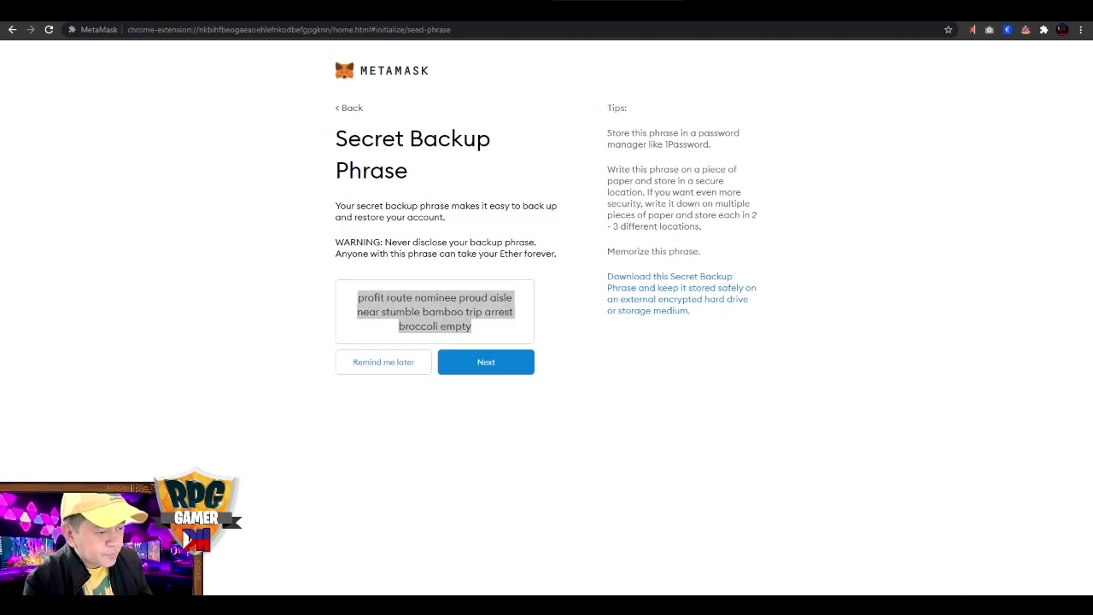
click(350, 547)
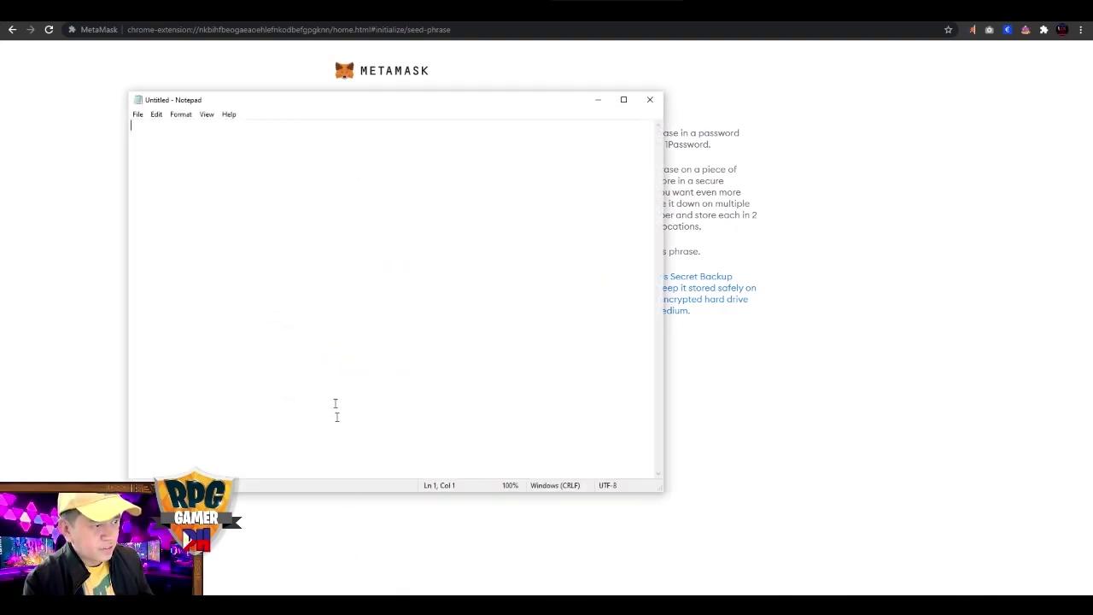
key(ctrl+v)
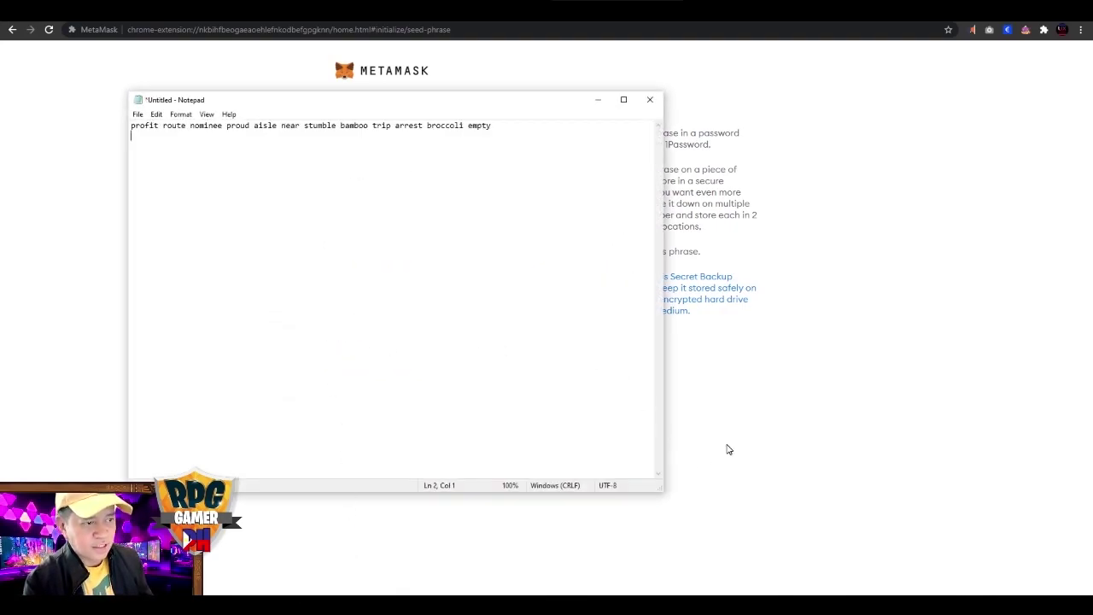
click(729, 450)
click(476, 369)
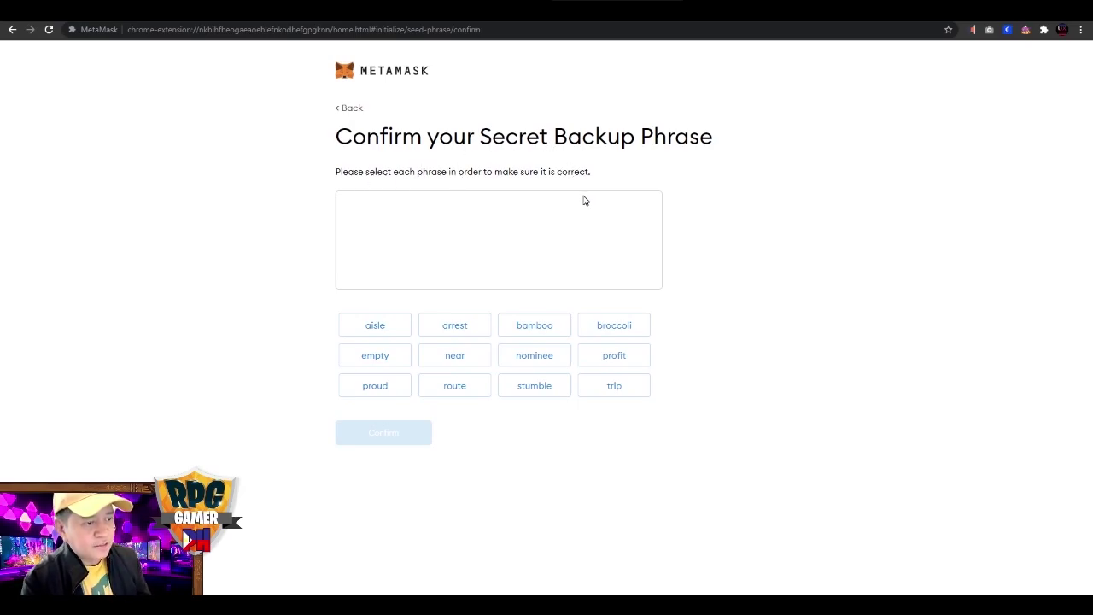
Using the Notepad copy, pick the first four phrase words: profit, route, nominee, proud.
key(alt+Tab)
drag(398, 109, 919, 169)
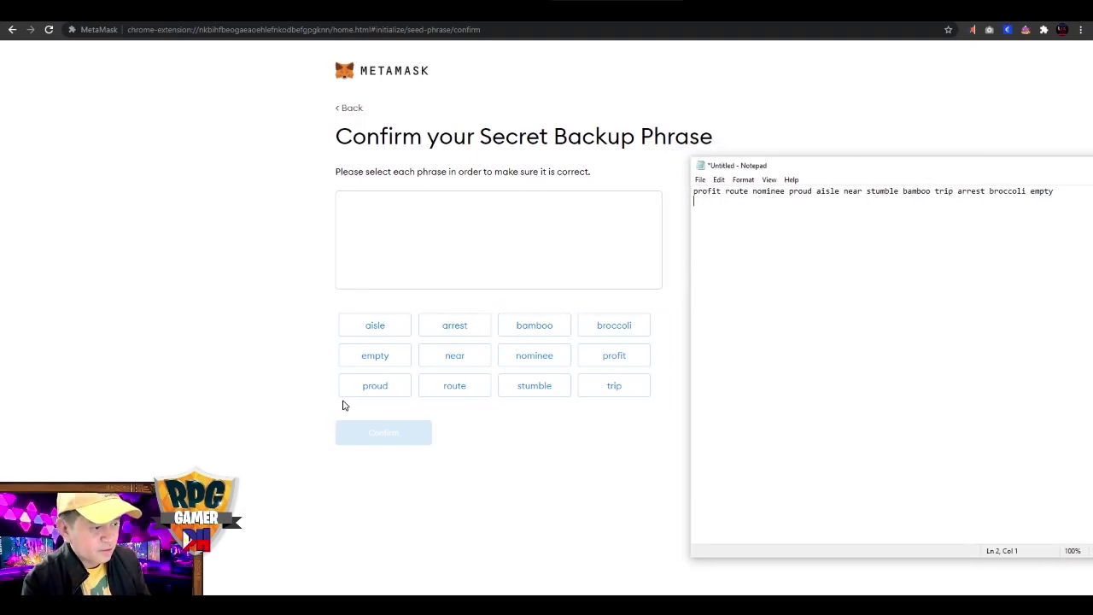
click(611, 357)
key(alt+Tab)
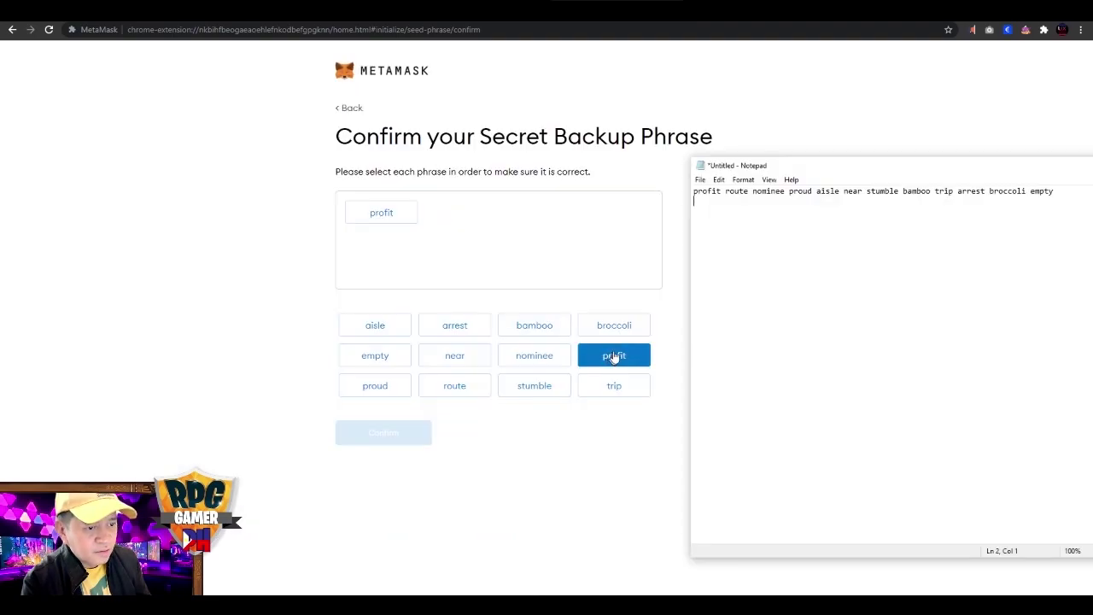
click(455, 386)
key(alt+Tab)
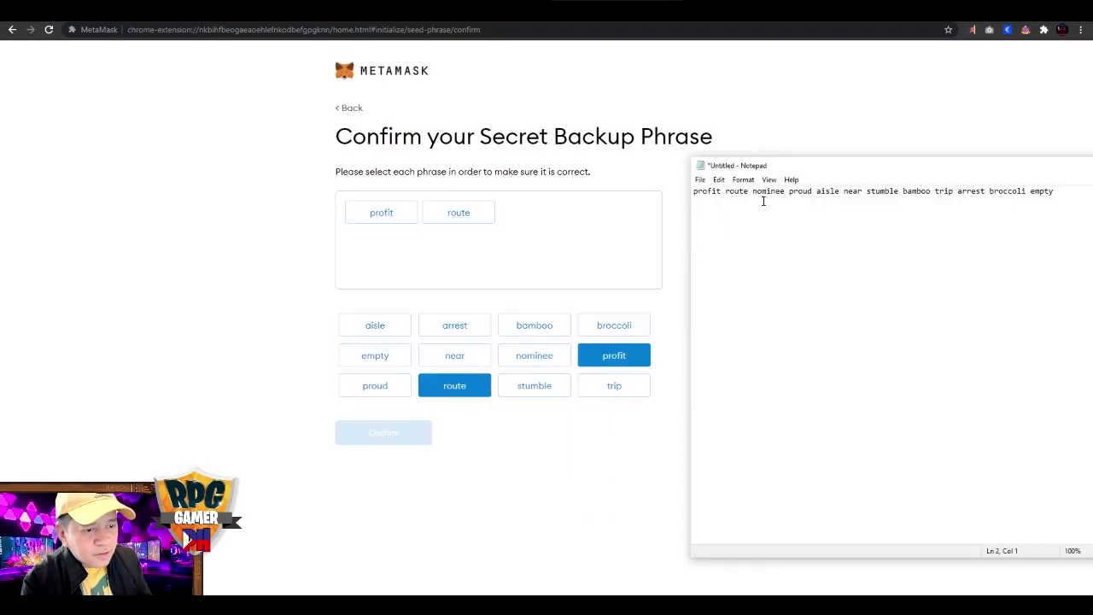
click(546, 358)
key(alt+Tab)
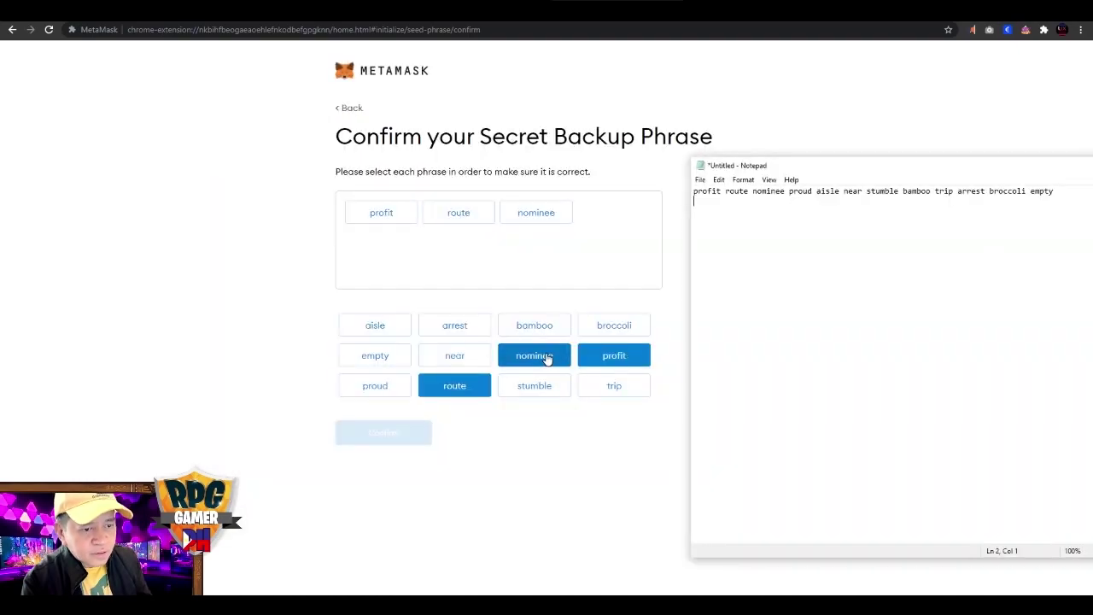
click(399, 390)
key(alt+Tab)
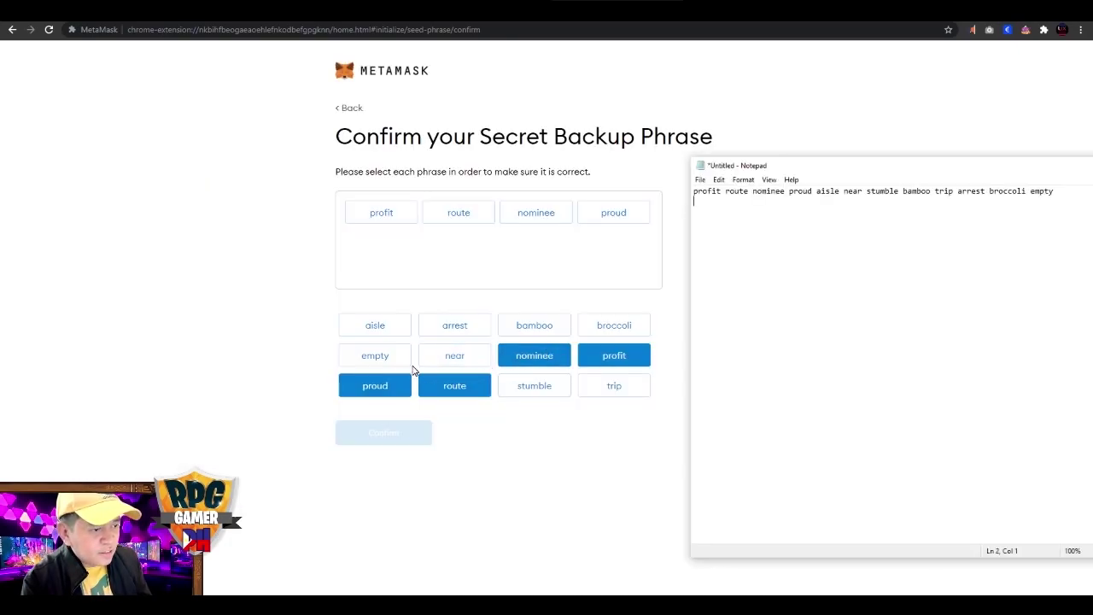
Pick the remaining eight phrase words in order and confirm the backup phrase.
click(383, 325)
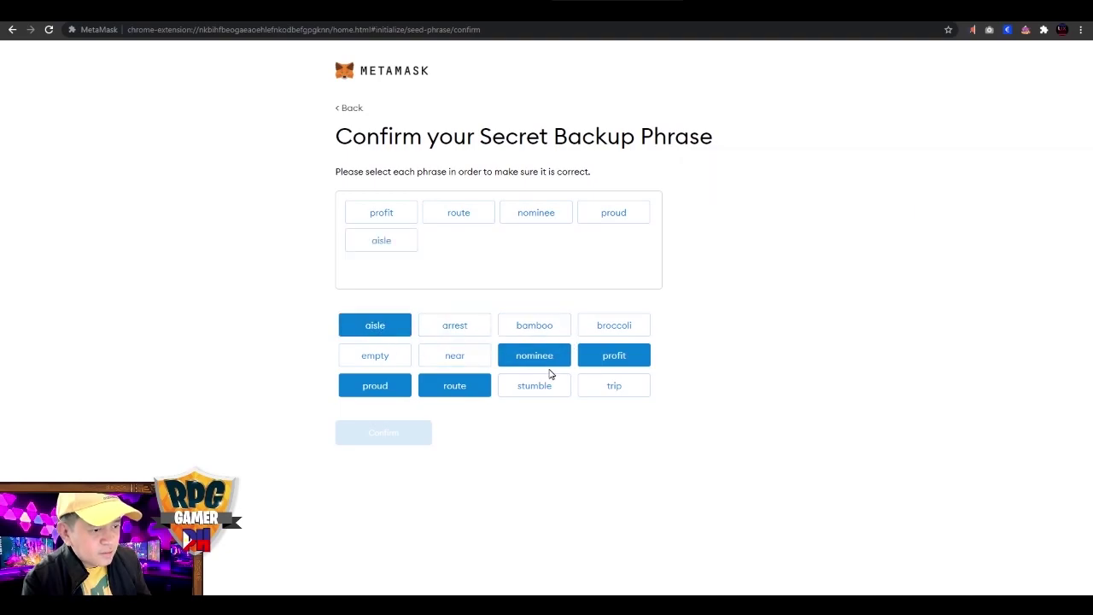
click(467, 361)
key(alt+Tab)
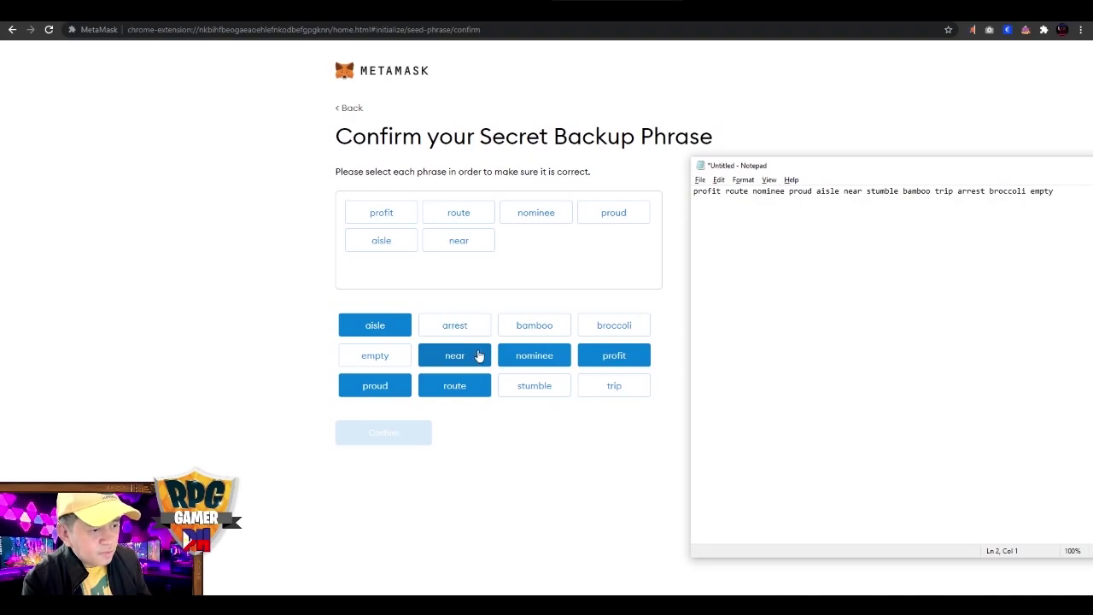
click(538, 387)
click(534, 331)
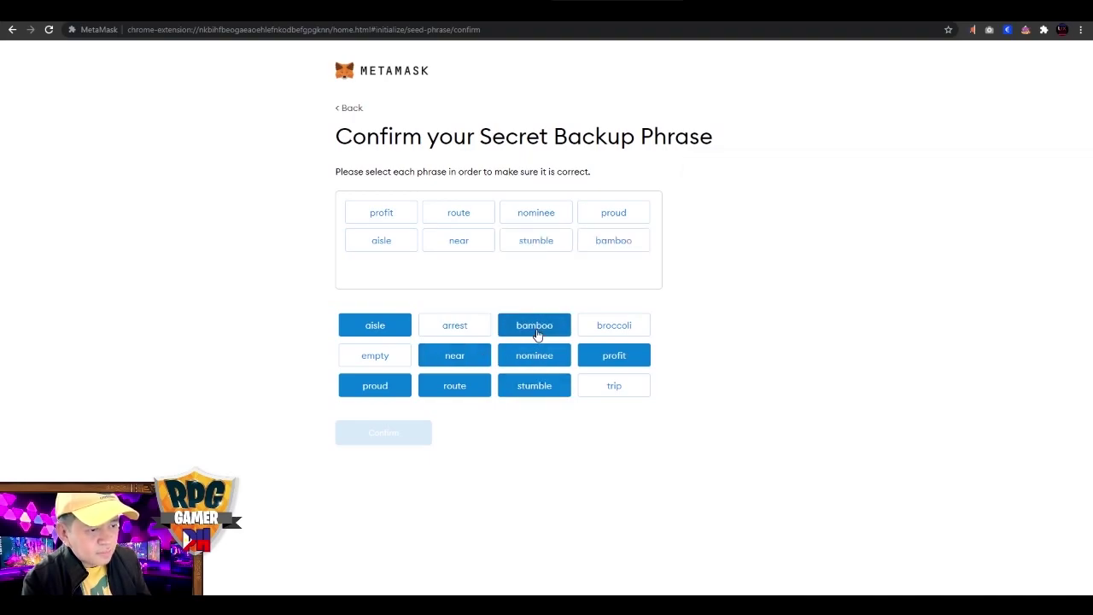
key(alt+Tab)
key(alt+Tab)
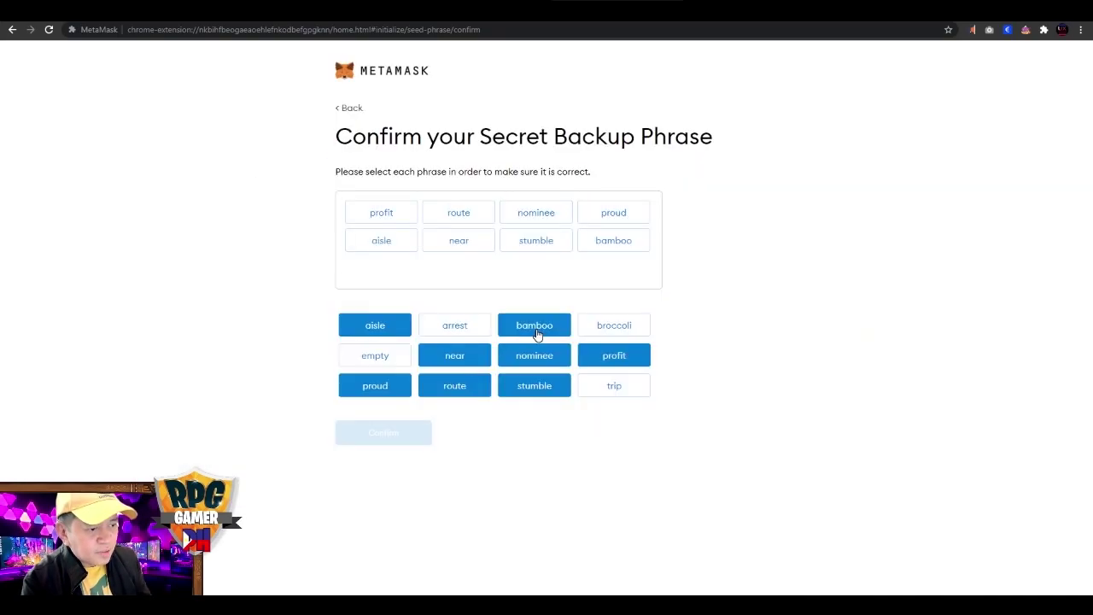
click(614, 385)
click(467, 328)
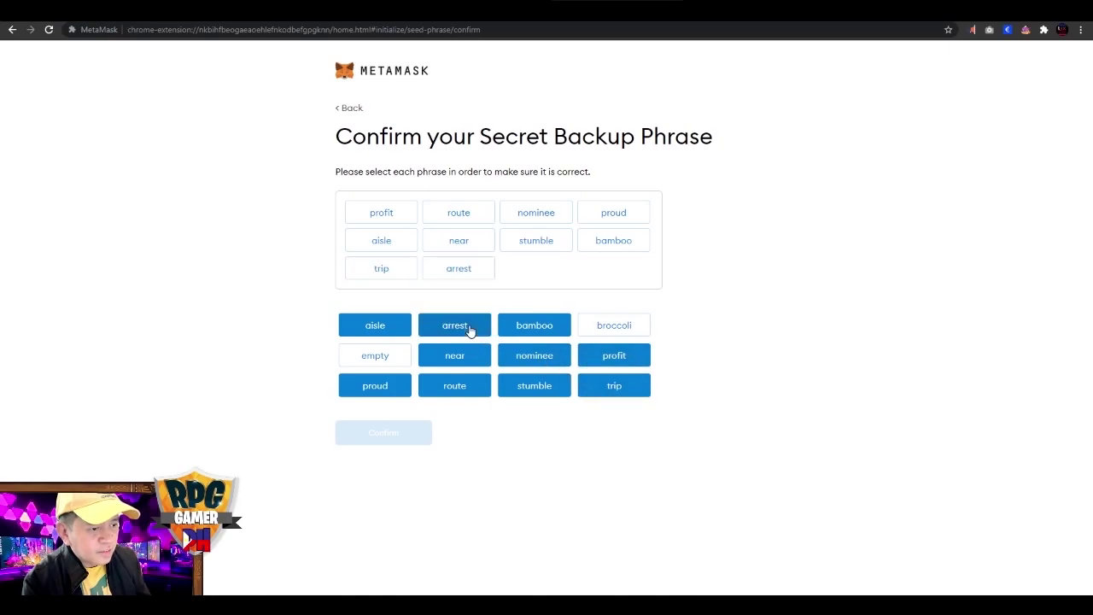
key(alt+Tab)
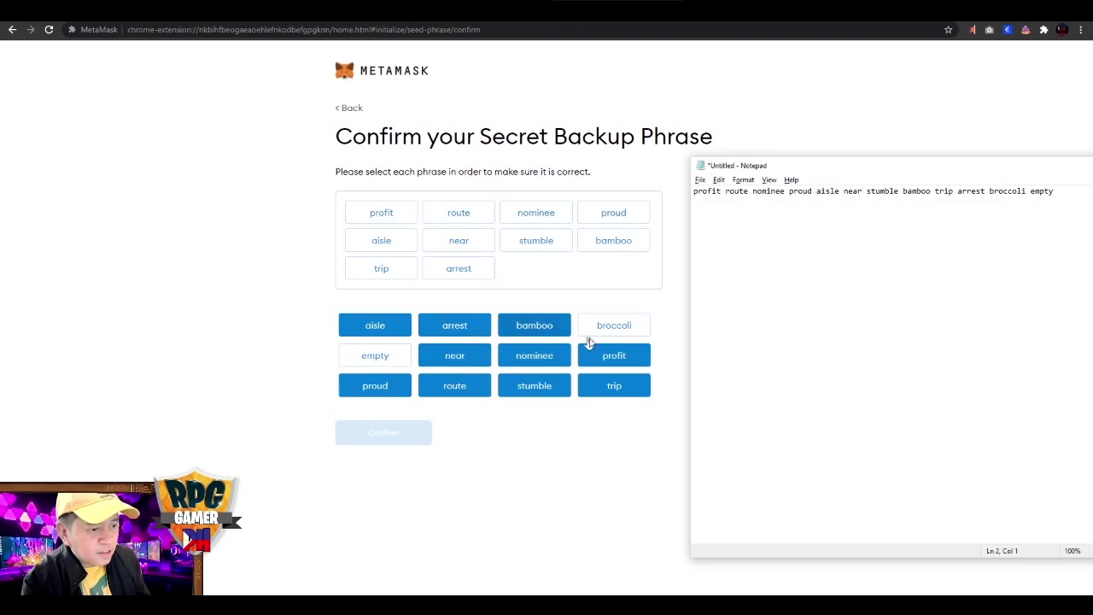
key(alt+Tab)
click(614, 329)
click(401, 353)
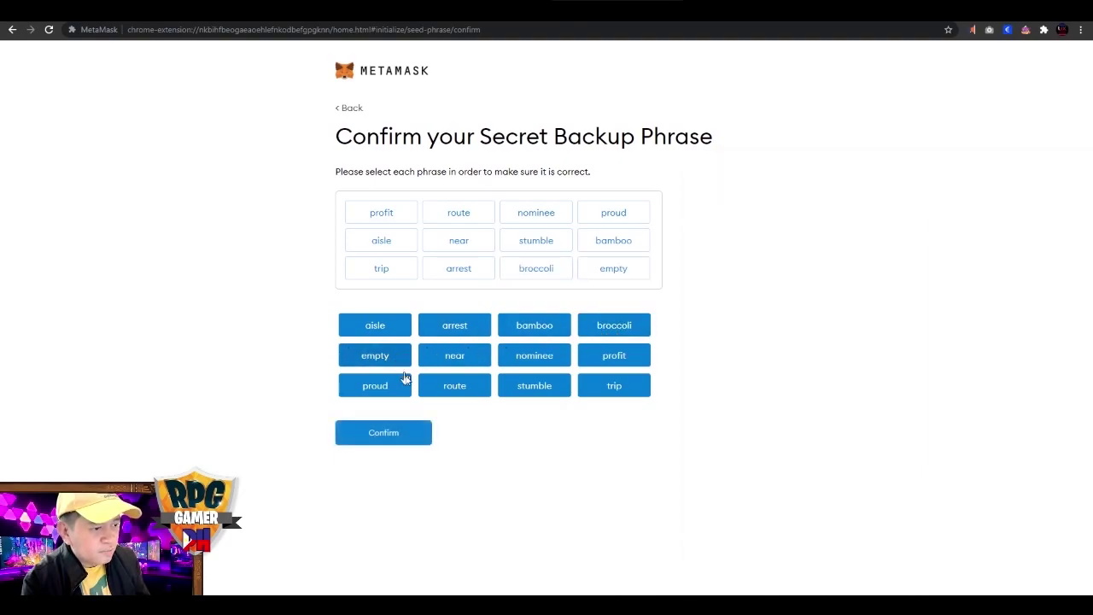
click(423, 433)
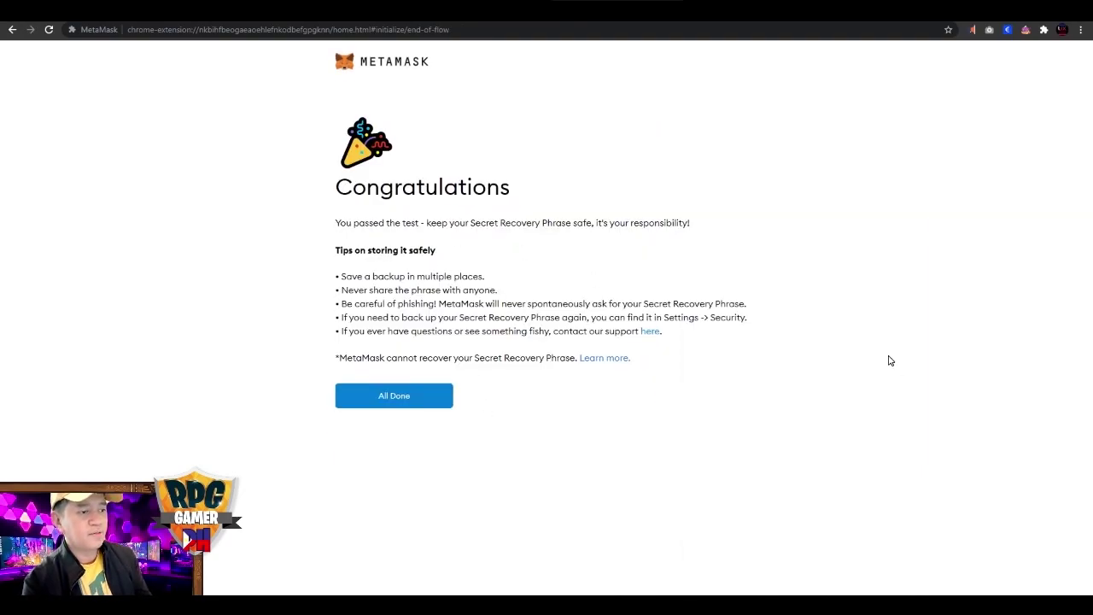
Click All Done, skim the What's new notes, and close them to reach Account 1.
click(425, 406)
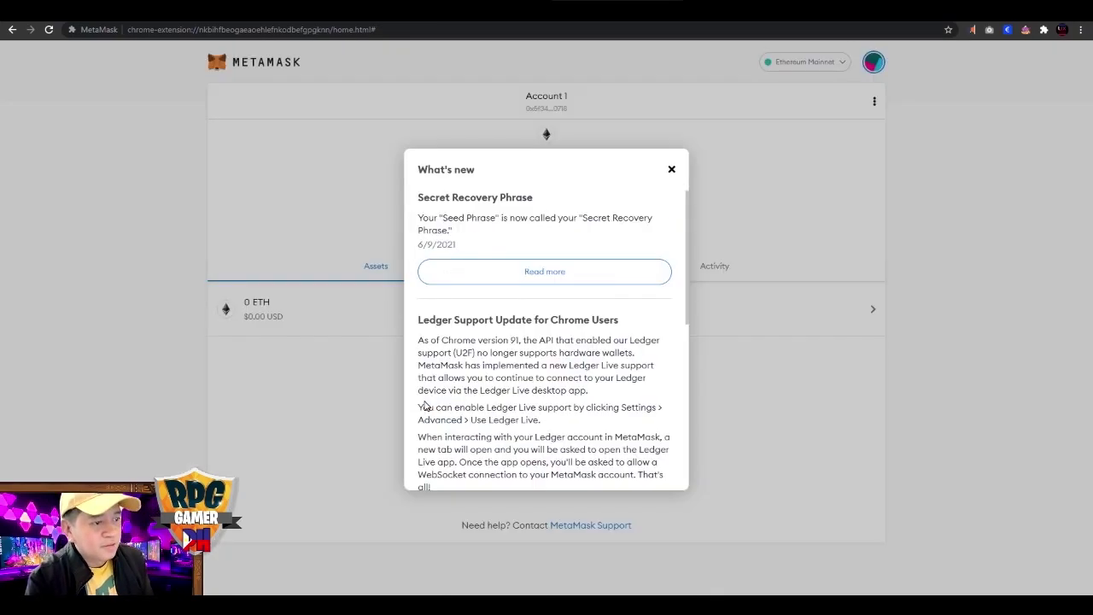
scroll(524, 332, down, 8)
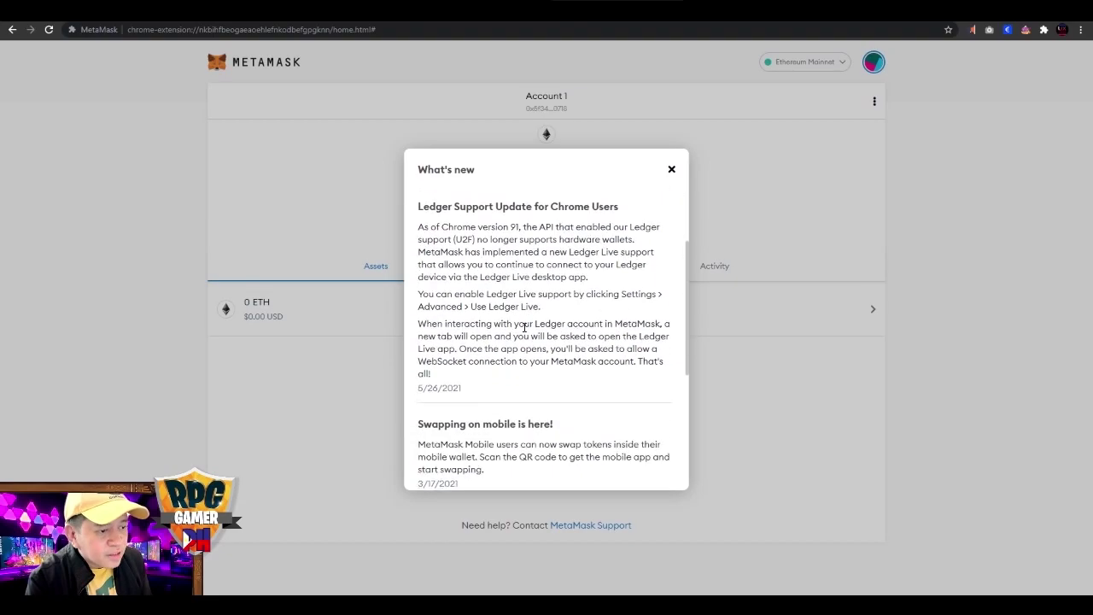
scroll(564, 256, up, 1)
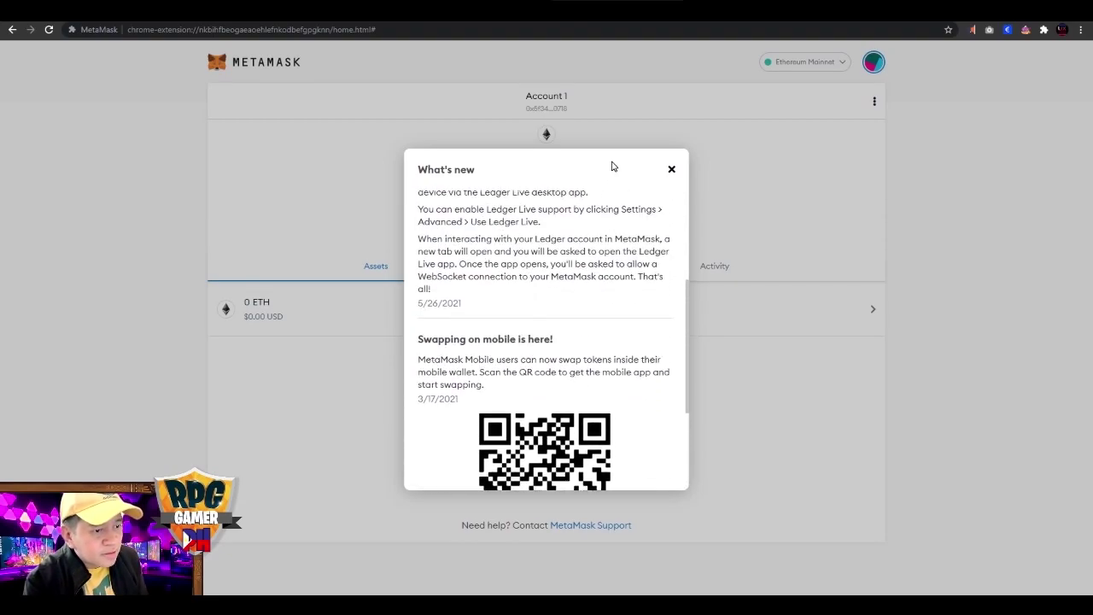
click(674, 174)
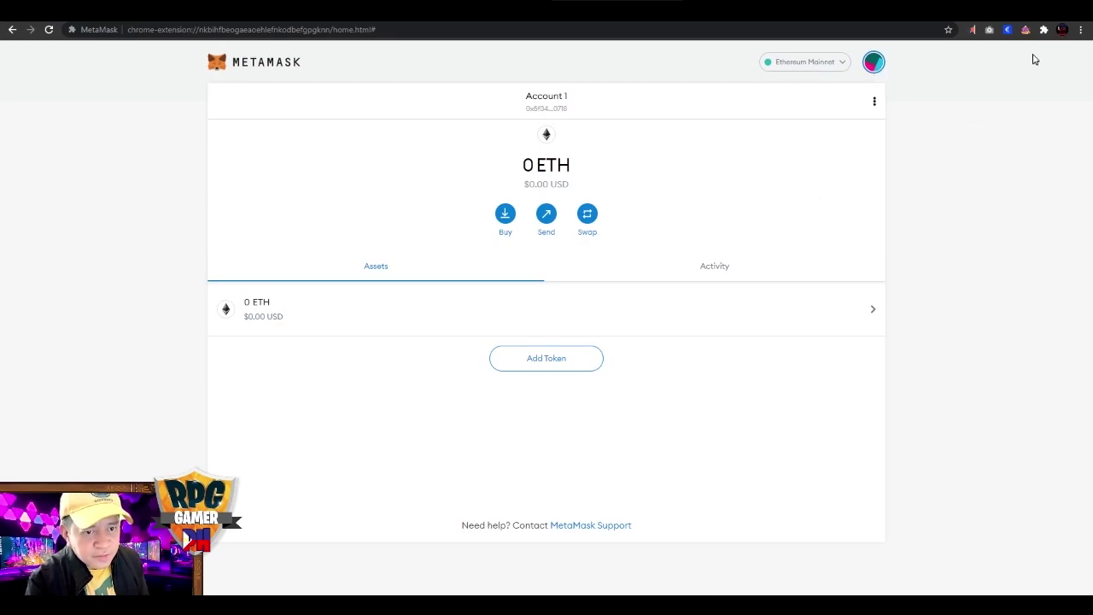
Pin MetaMask to the Chrome toolbar and check that its popup opens.
click(1044, 30)
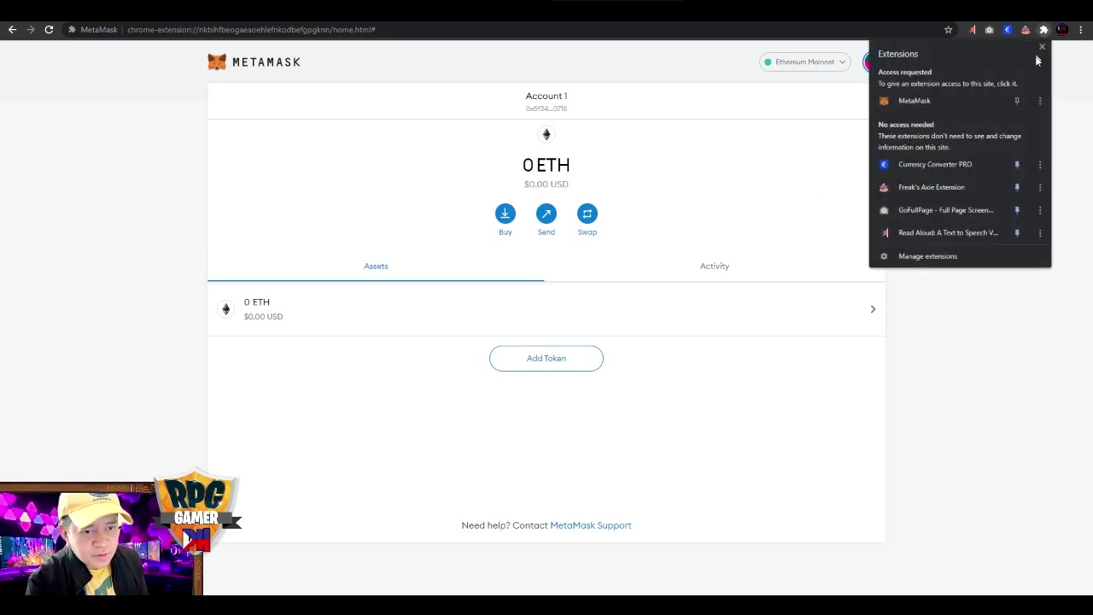
click(1016, 102)
click(1042, 47)
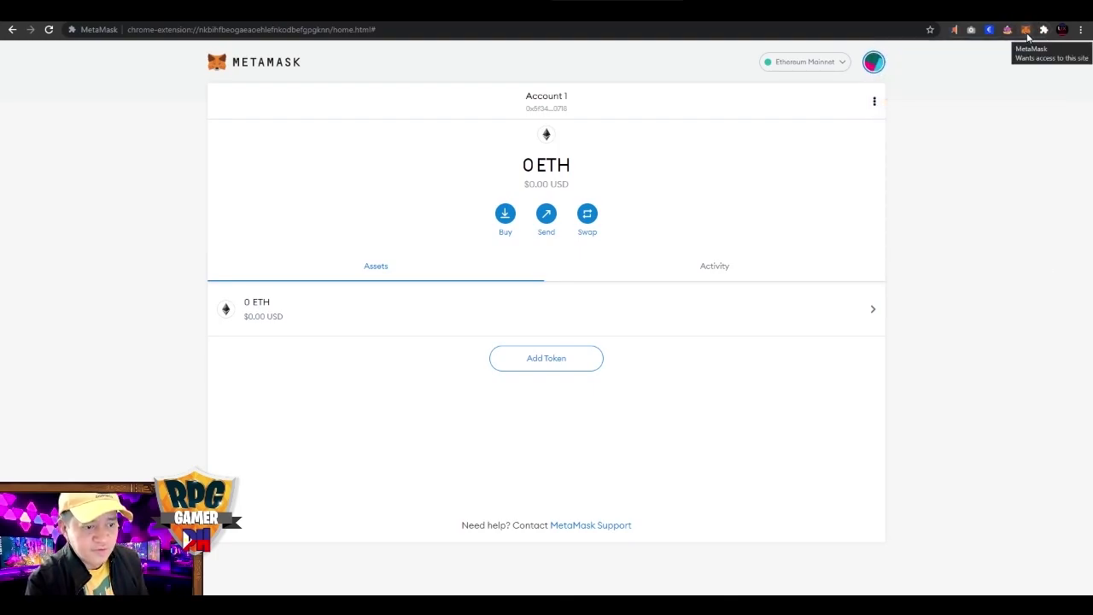
click(1026, 33)
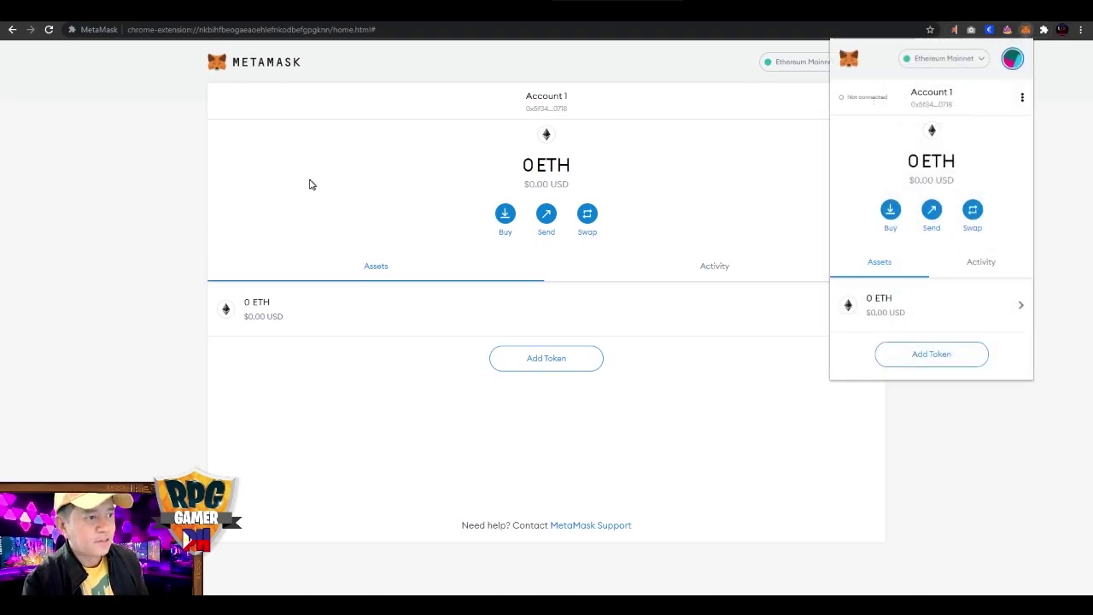
click(38, 253)
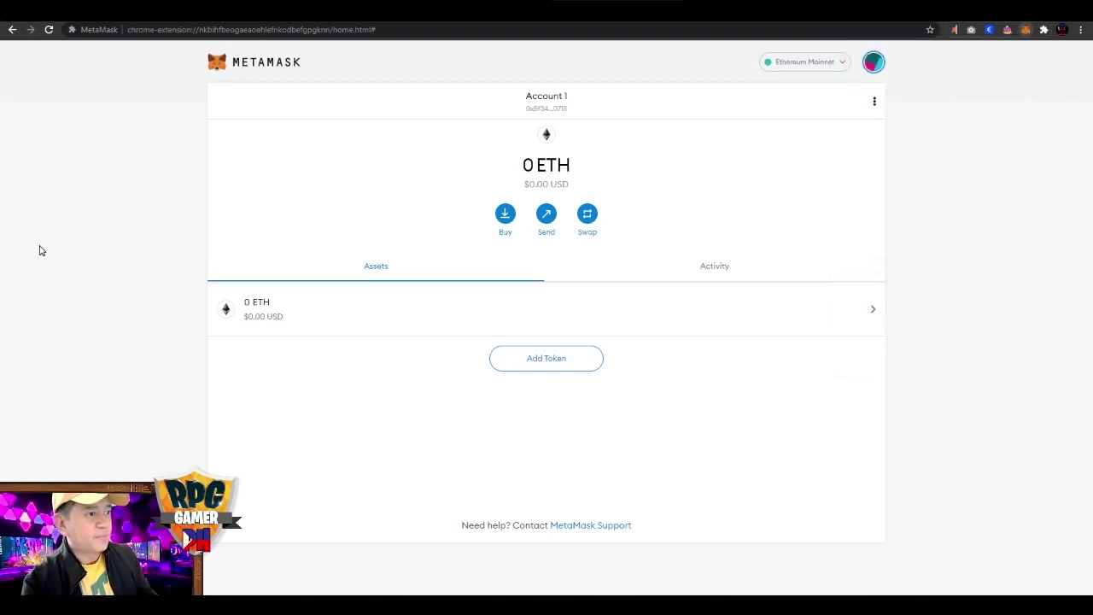
click(175, 23)
Add the Ronin Wallet extension to Chrome and dismiss the added notice.
click(217, 194)
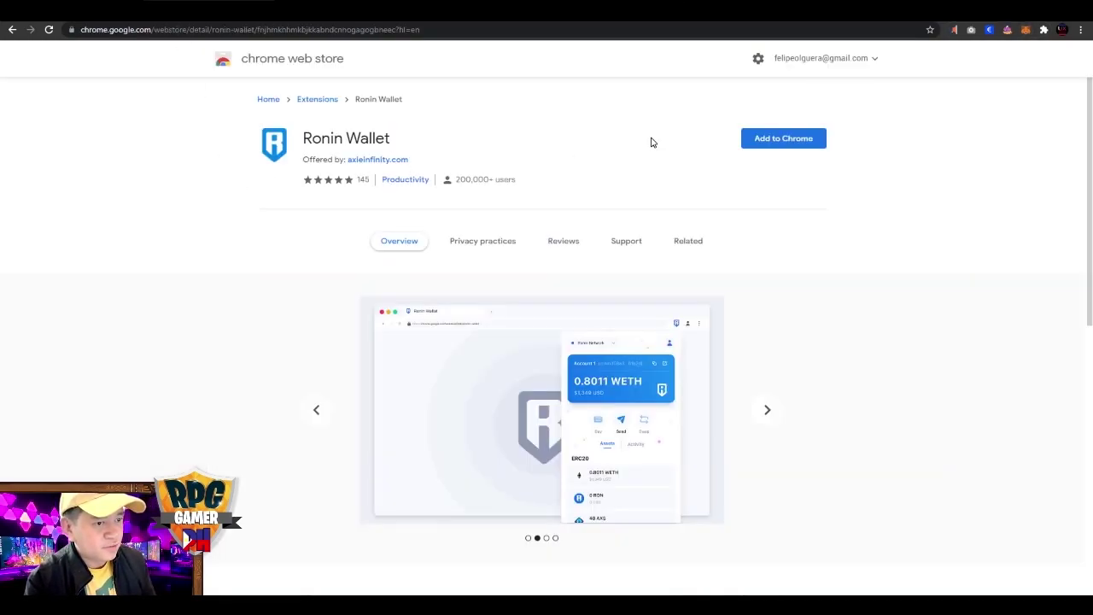
click(802, 141)
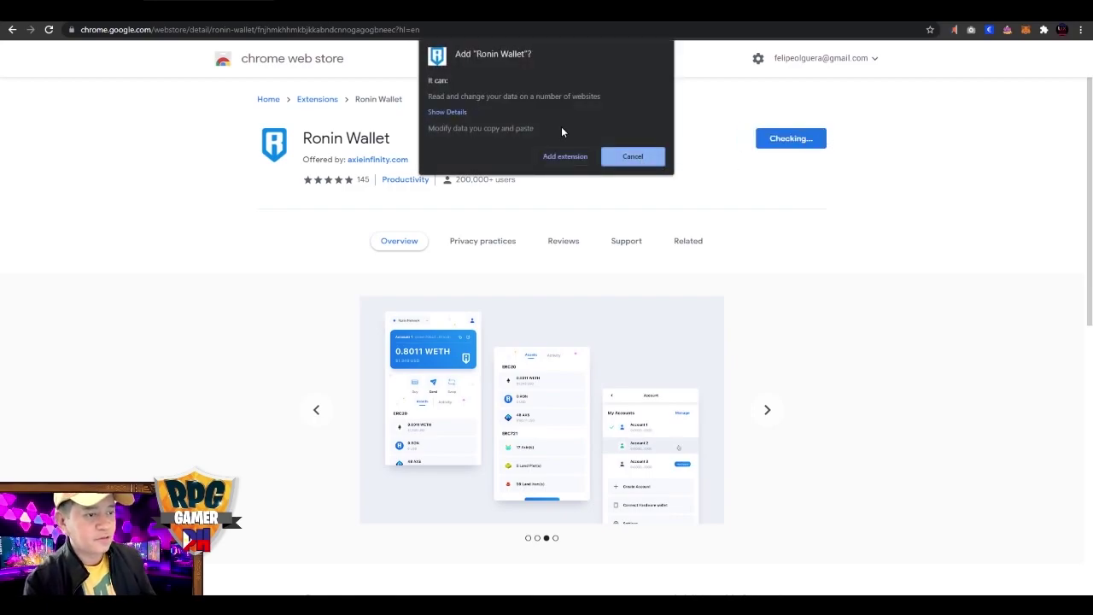
click(563, 156)
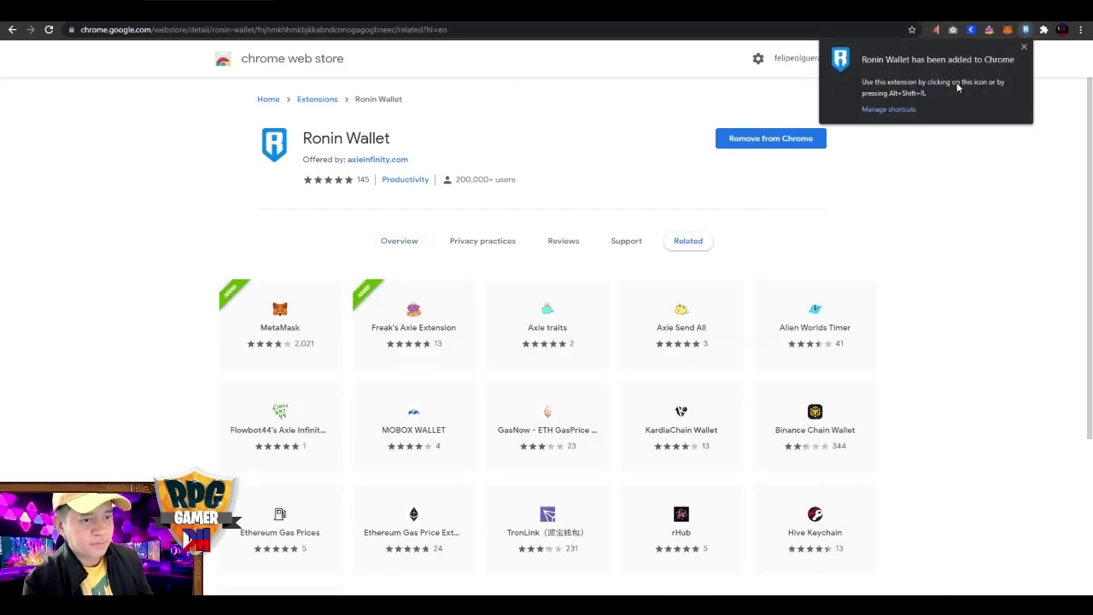
click(1024, 47)
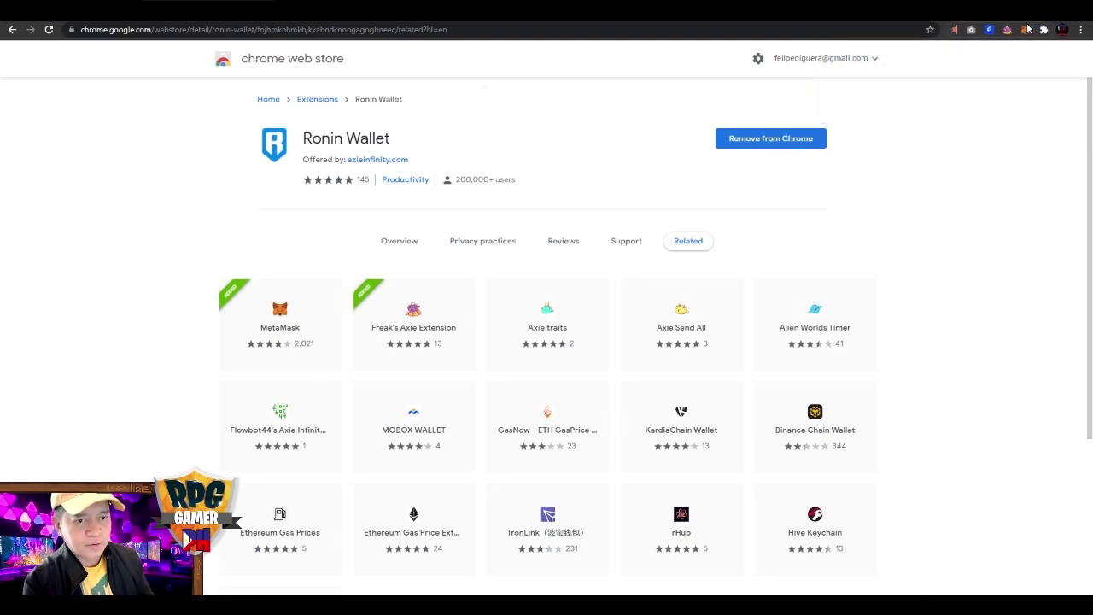
Pin Ronin Wallet to the toolbar and open its welcome popup.
click(1045, 31)
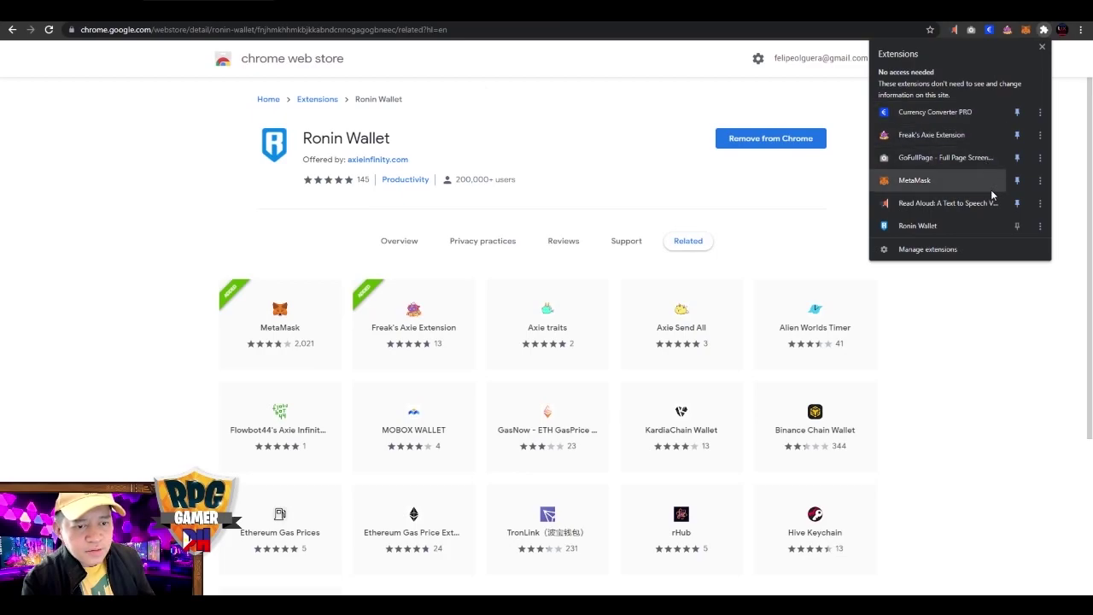
click(1016, 225)
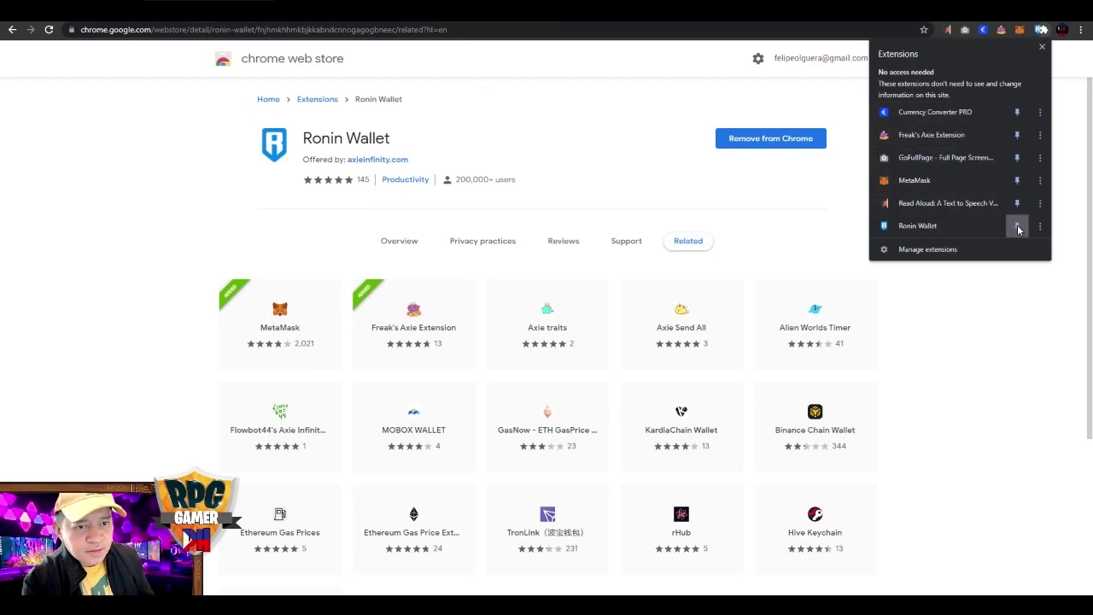
click(1073, 130)
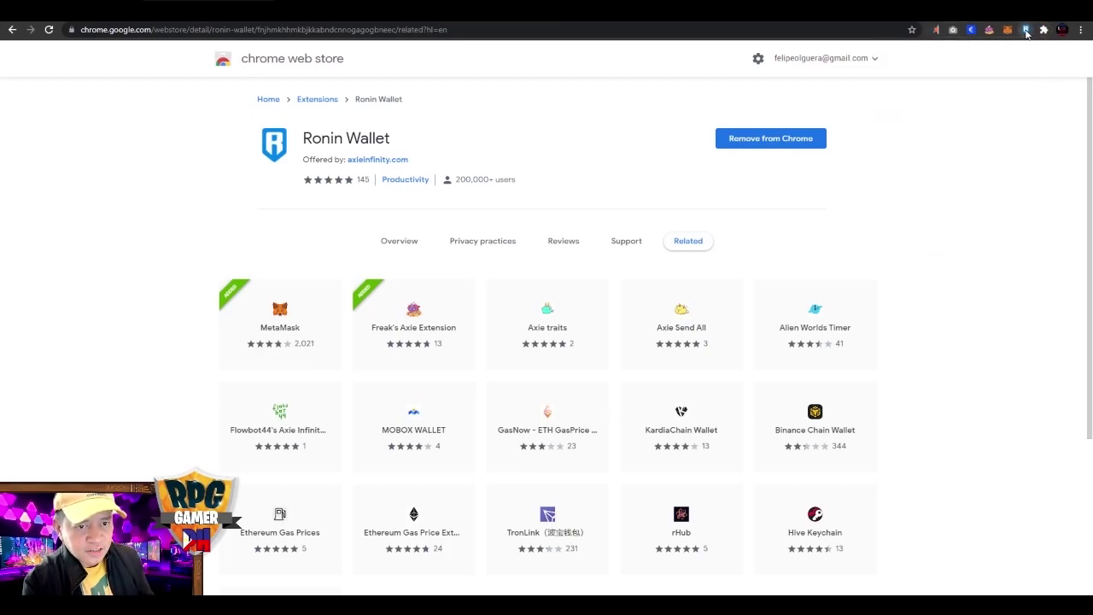
click(1027, 30)
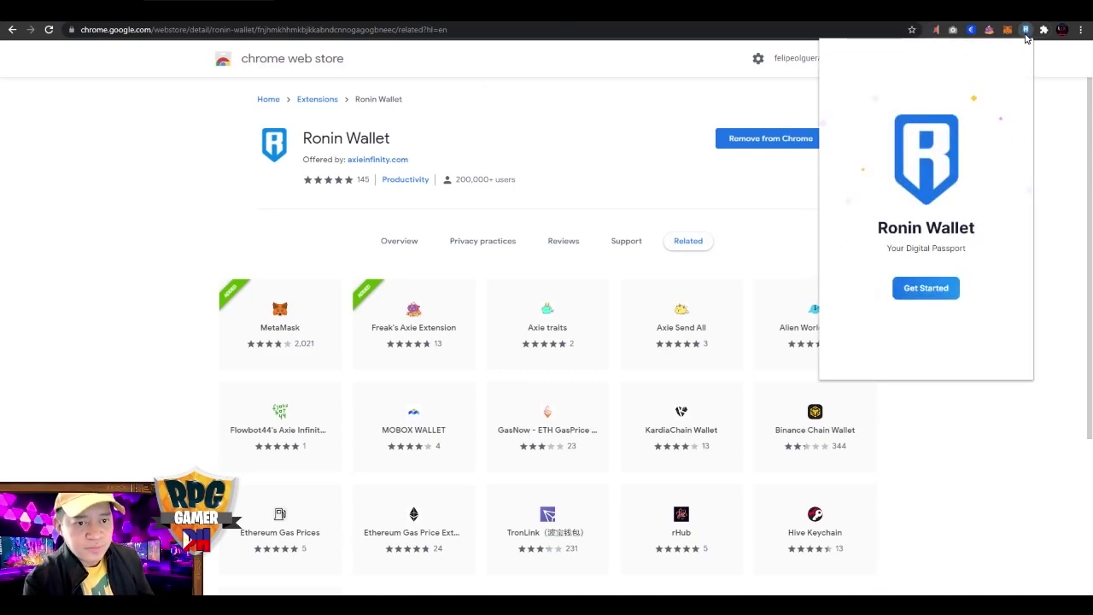
Choose "I'm new. Let's get set up!" and create a new Ronin wallet, starting on Enter Password.
click(930, 290)
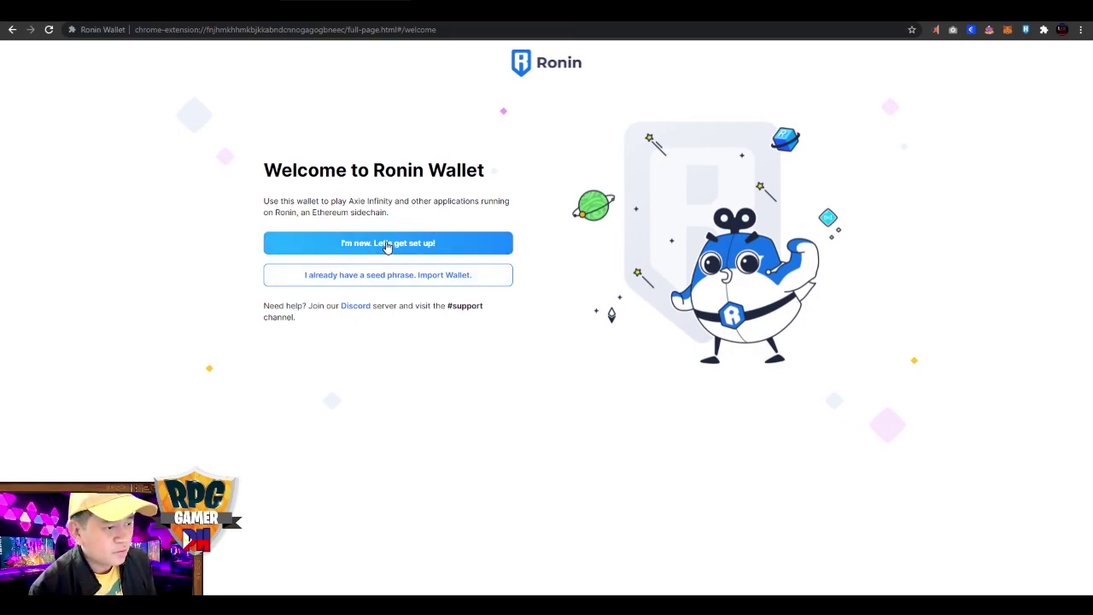
click(445, 246)
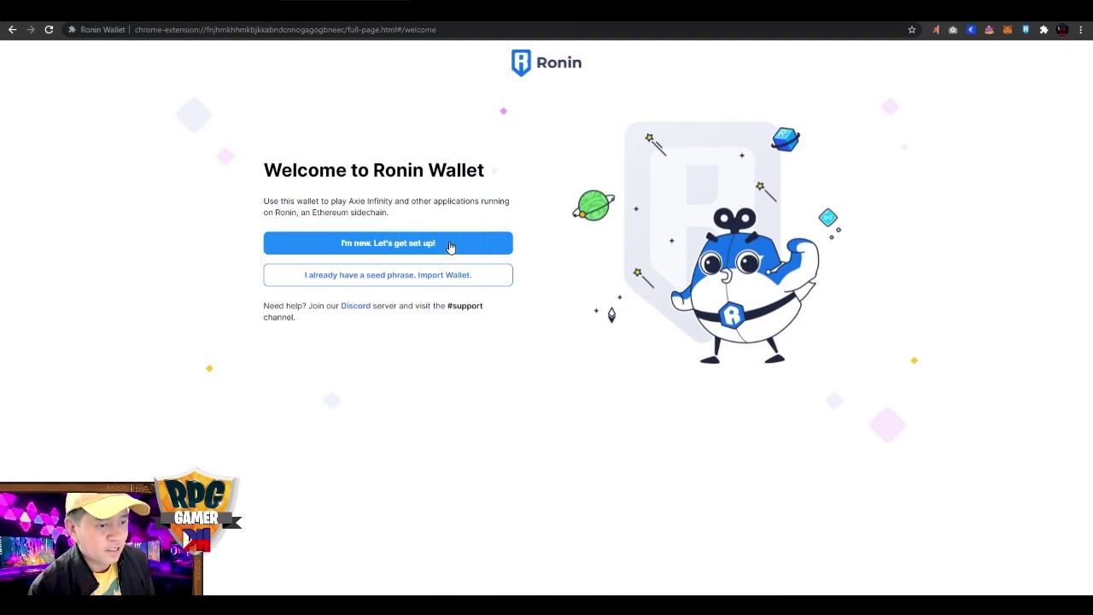
click(432, 252)
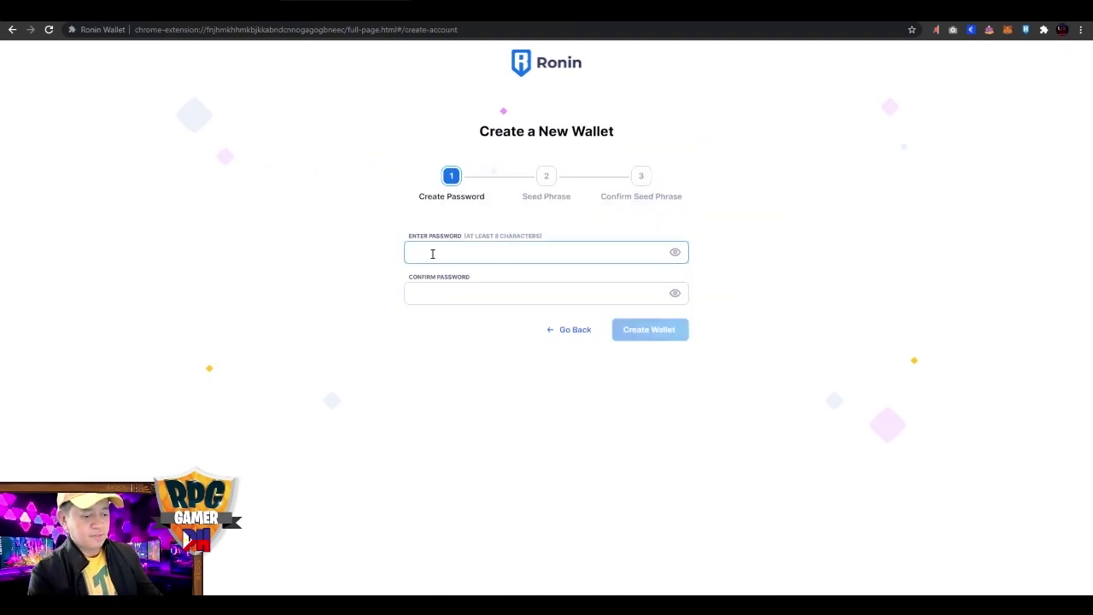
Enter a new Ronin wallet password, repeat it in Confirm Password, and create the wallet.
text(•)
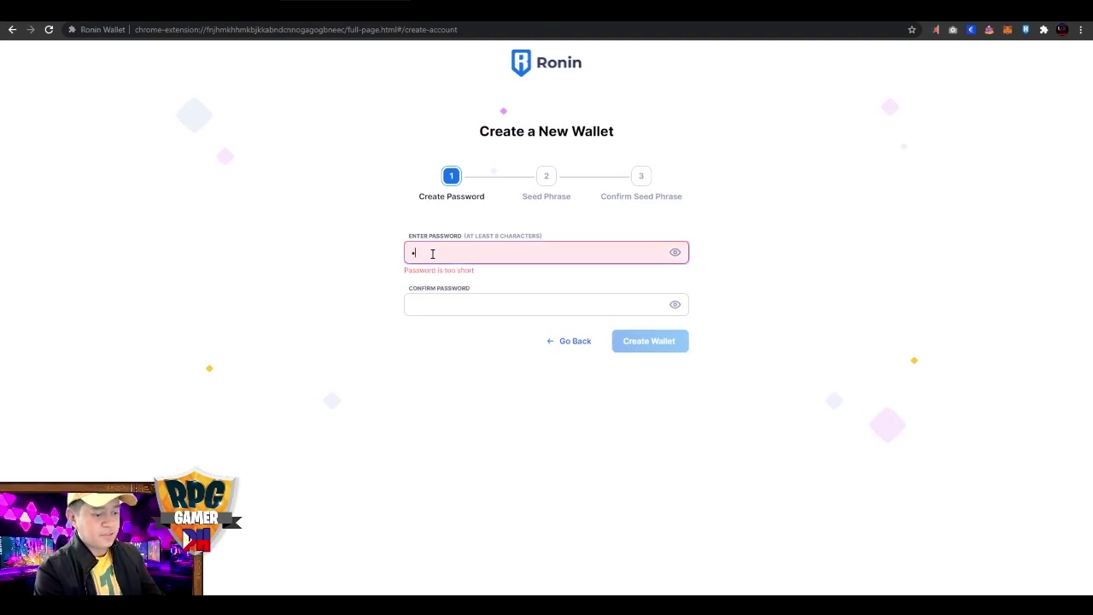
text(•••)
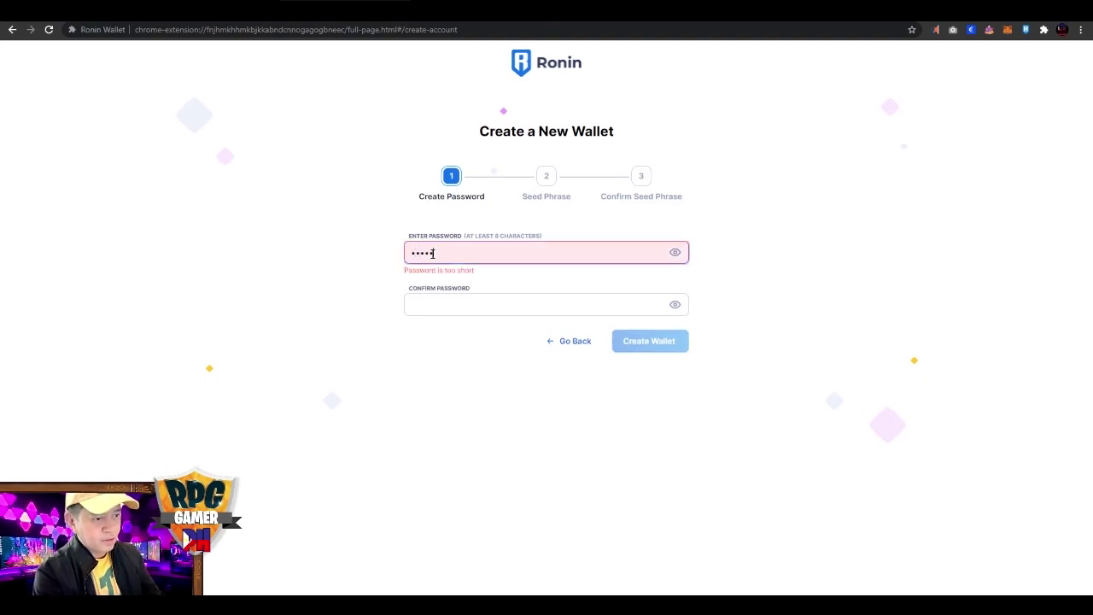
text(•••••)
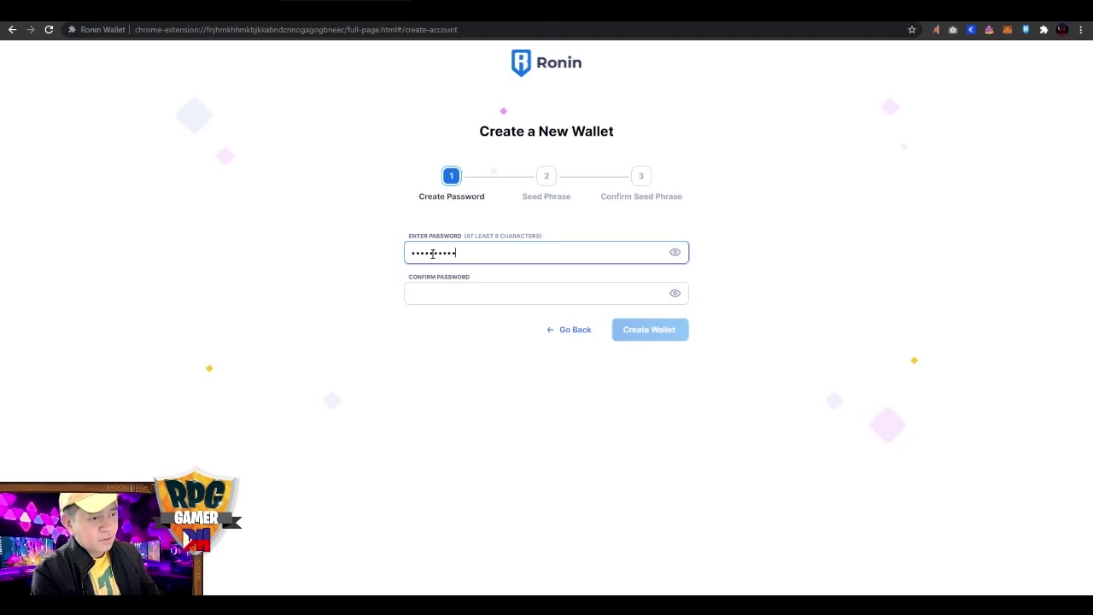
key(Tab)
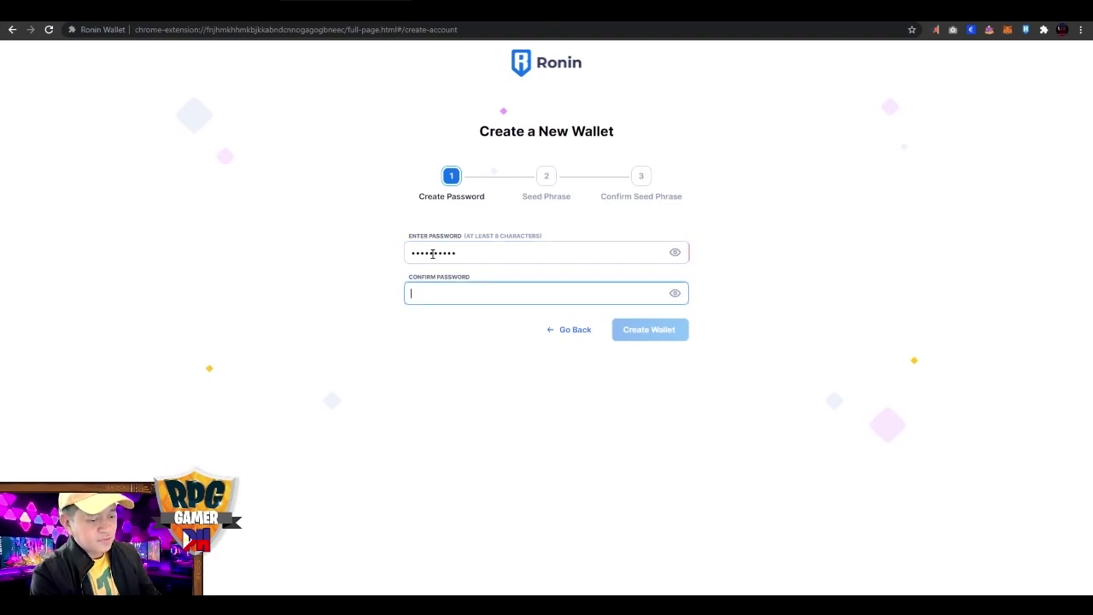
text(•••••)
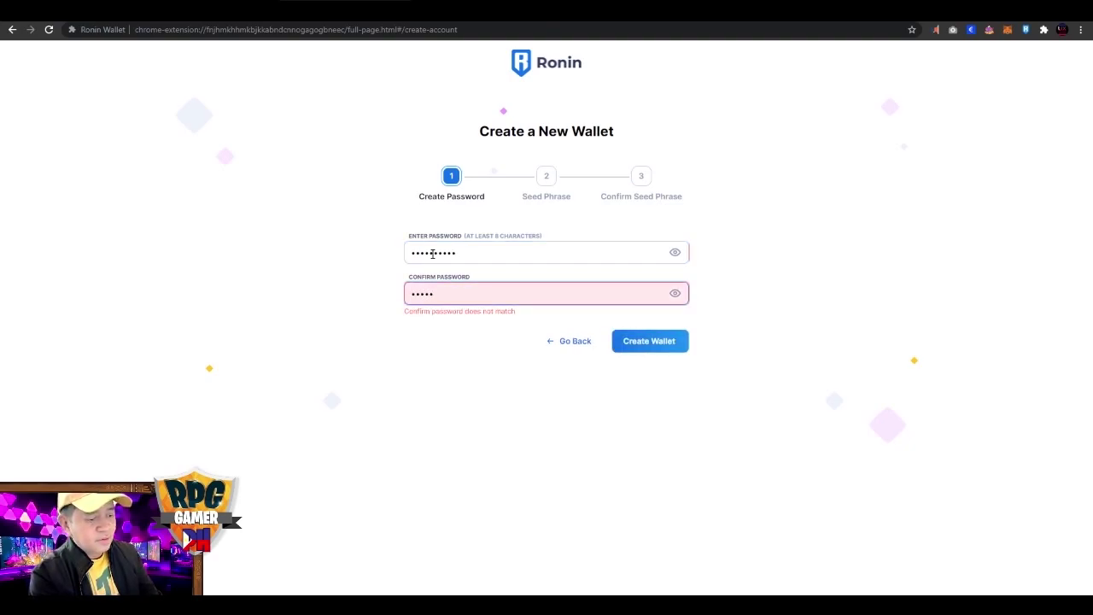
text(•••••)
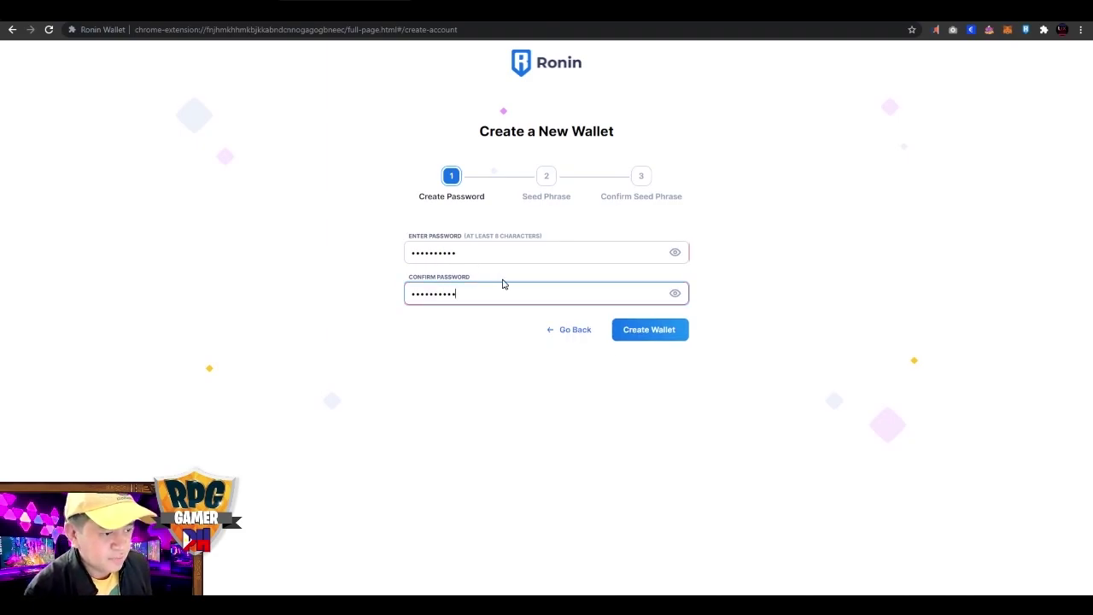
click(648, 331)
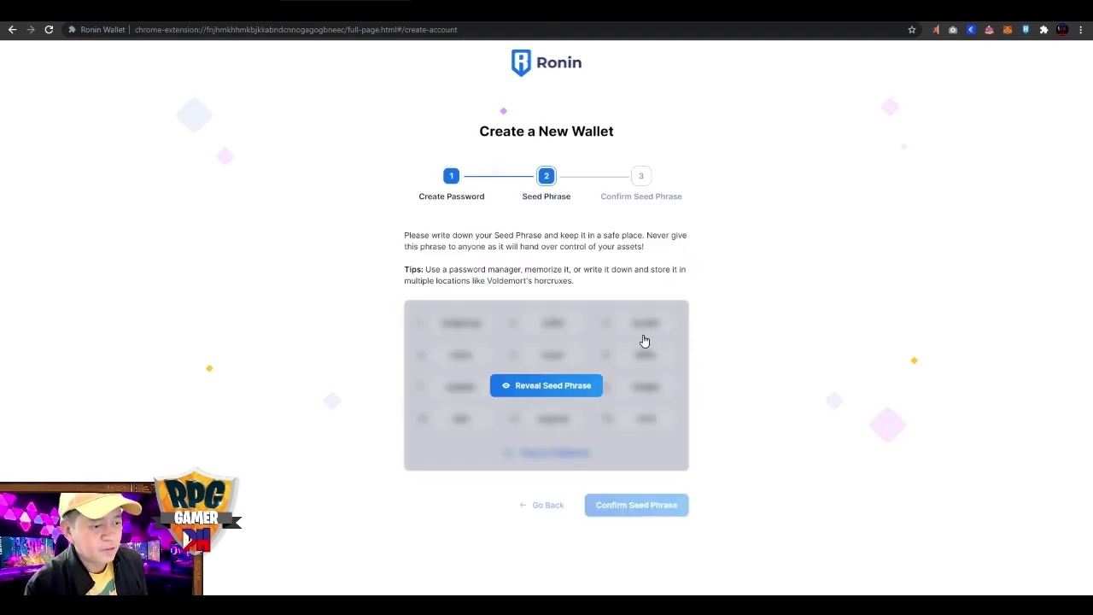
Reveal the 12-word Ronin seed phrase and copy it to the clipboard.
click(570, 389)
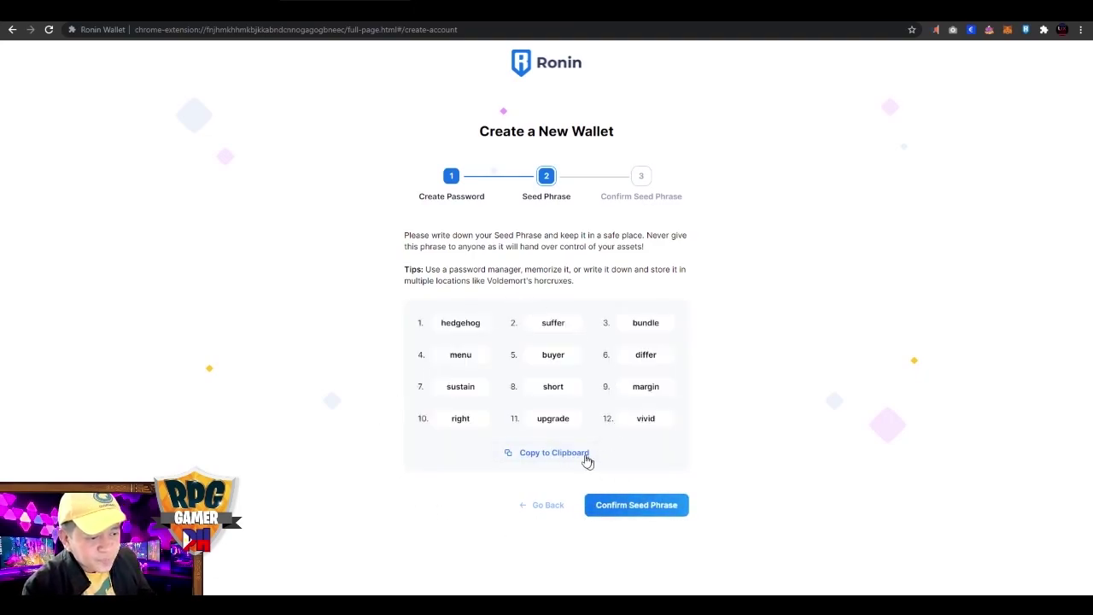
click(544, 458)
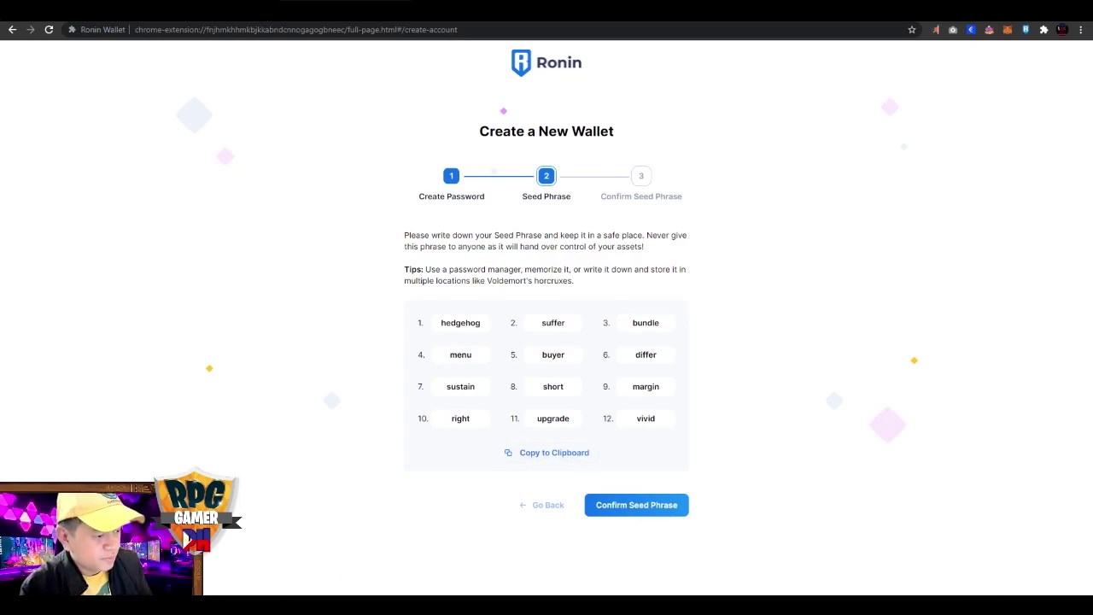
Paste the Ronin seed words onto a new line of the Untitled Notepad note, then return to Chrome.
mouse_move(375, 608)
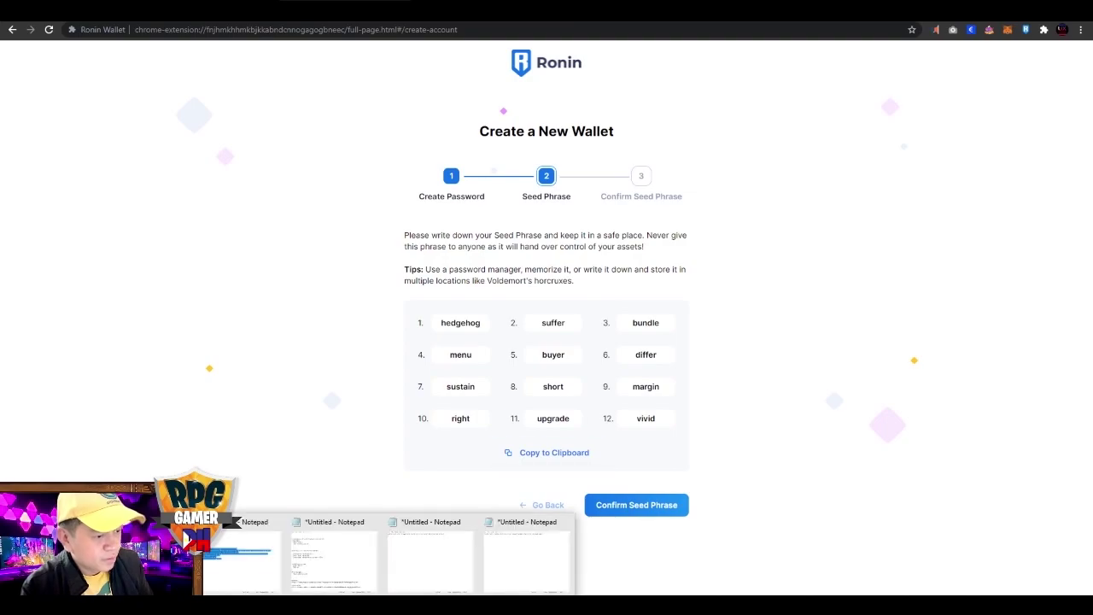
click(474, 564)
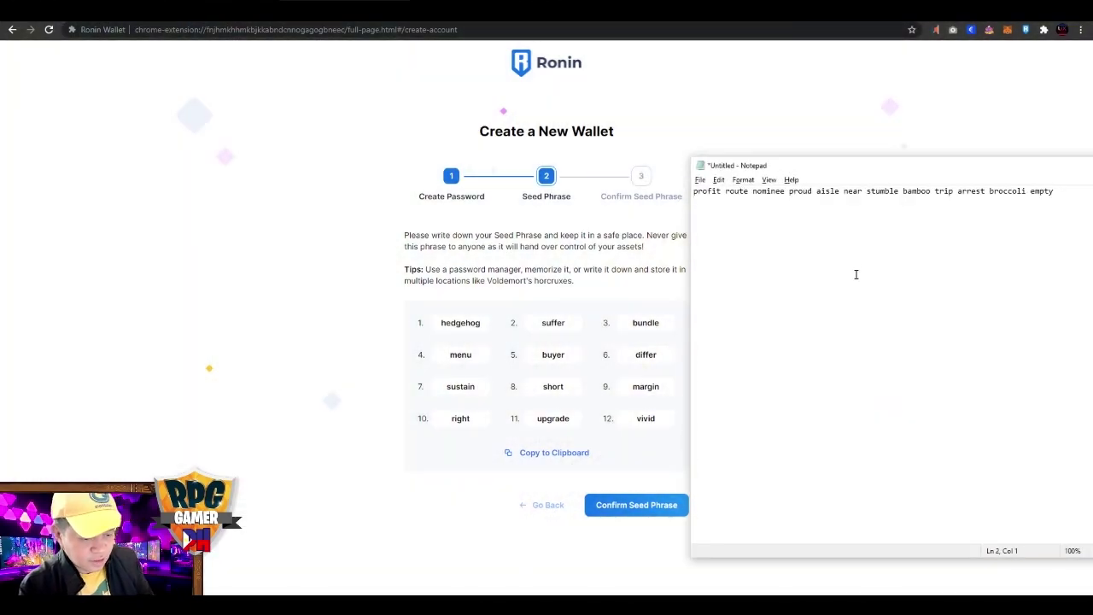
key(ctrl+v)
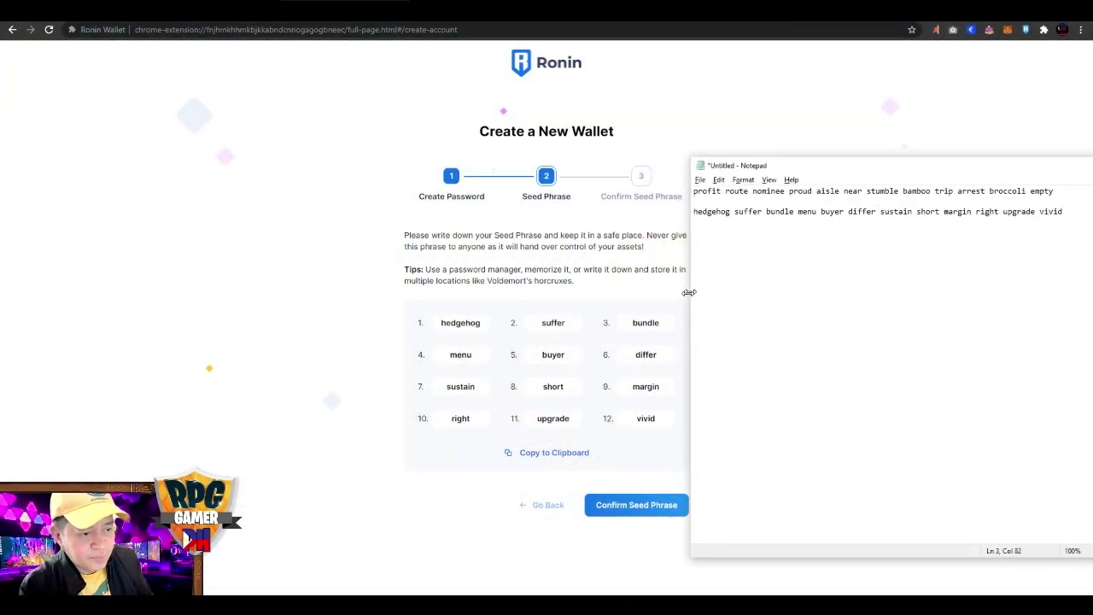
click(427, 519)
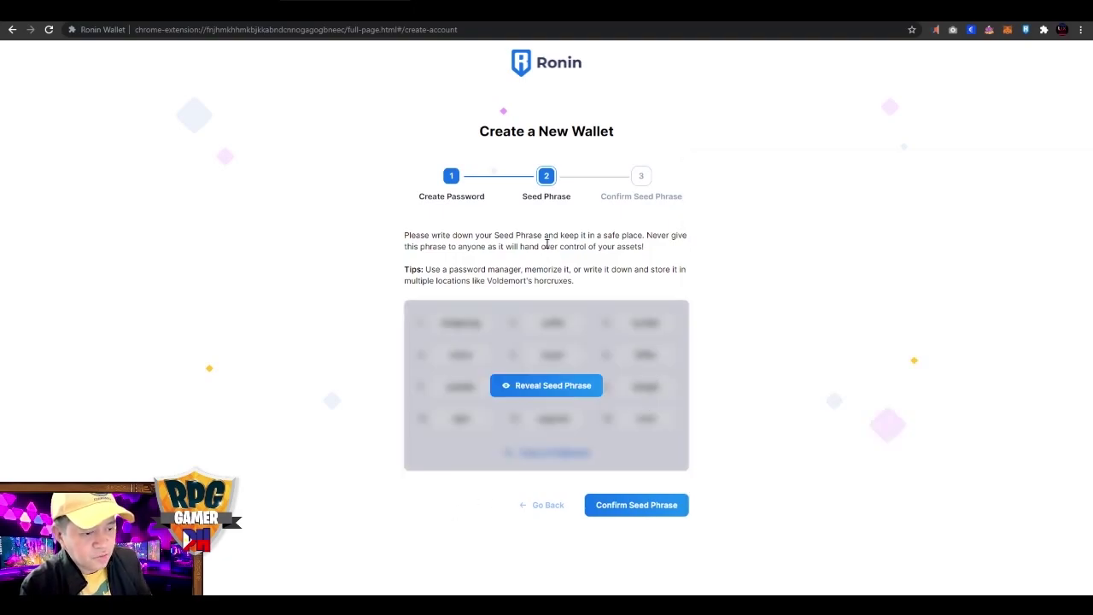
On Confirm Seed Phrase, fill words #2 and #5 with words copied from Notepad.
click(626, 509)
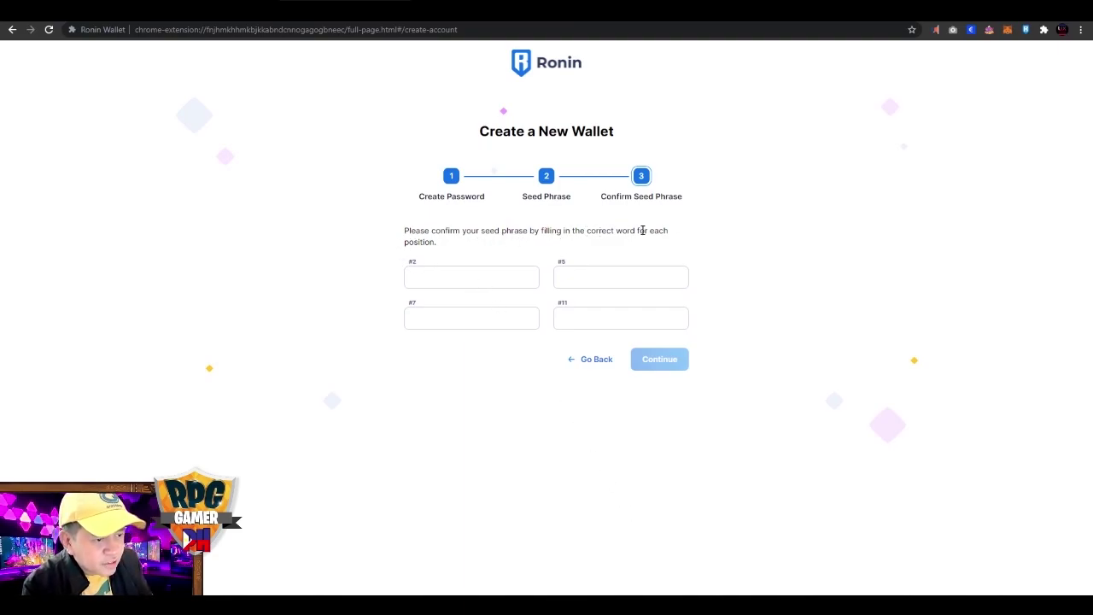
click(445, 275)
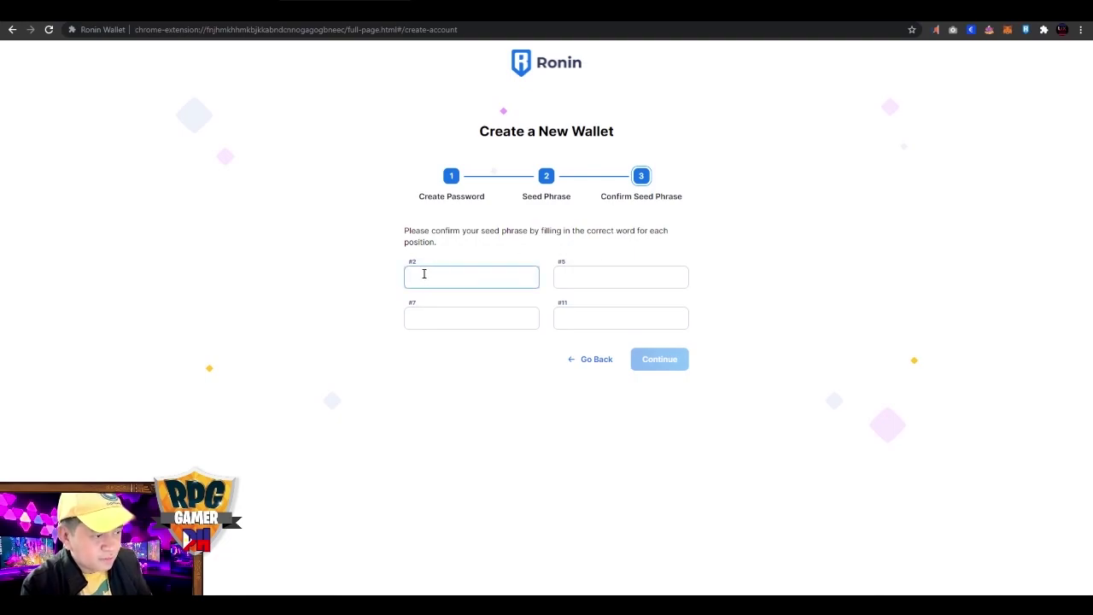
key(alt+Tab)
double_click(749, 211)
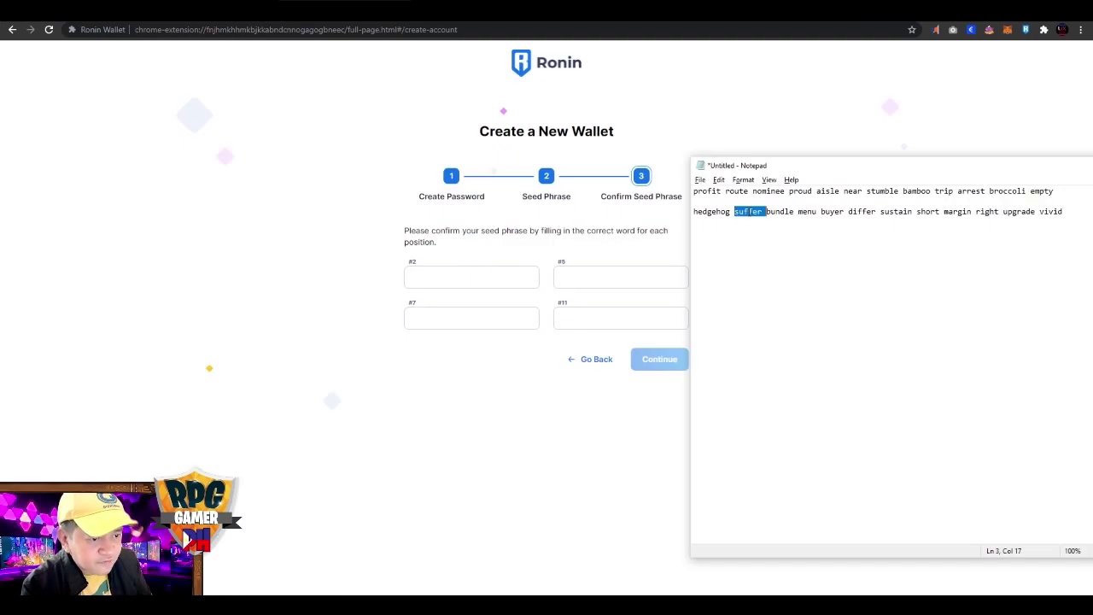
key(ctrl+c)
click(503, 281)
key(ctrl+v)
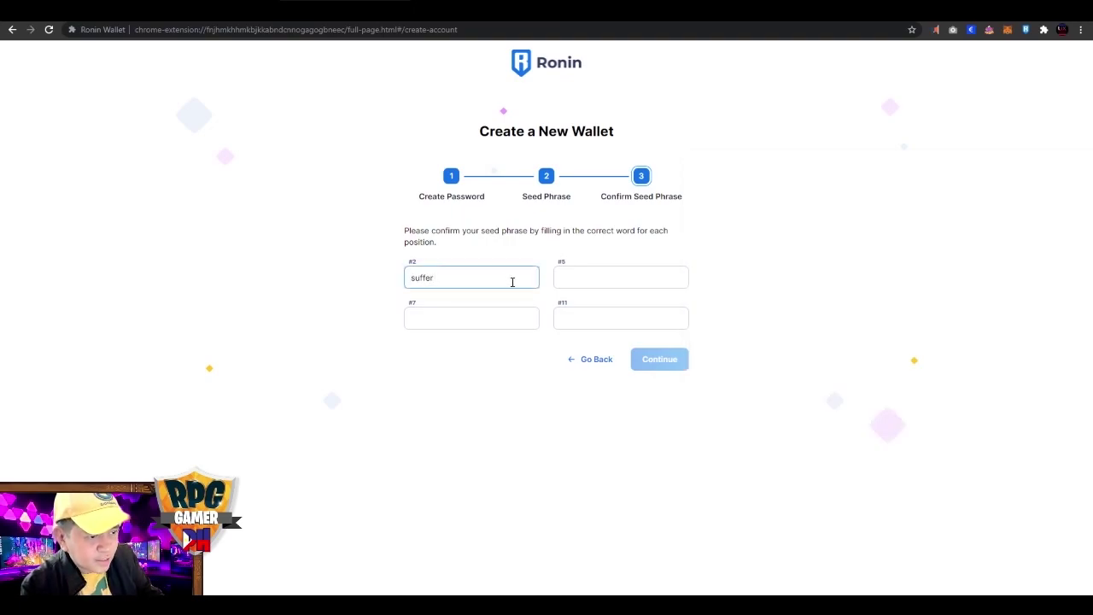
click(578, 278)
key(alt+Tab)
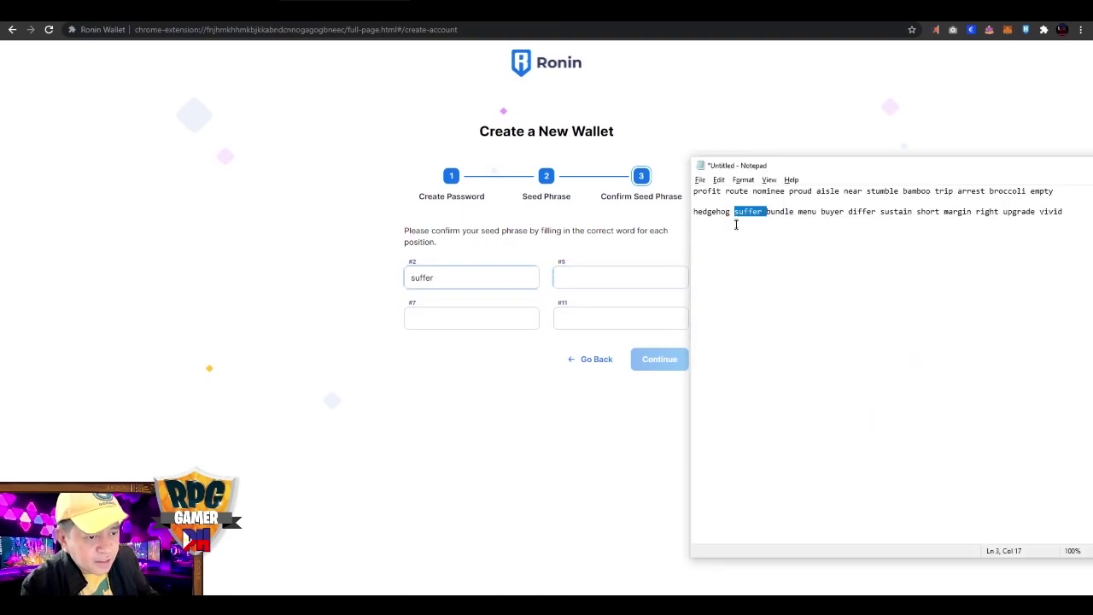
double_click(828, 213)
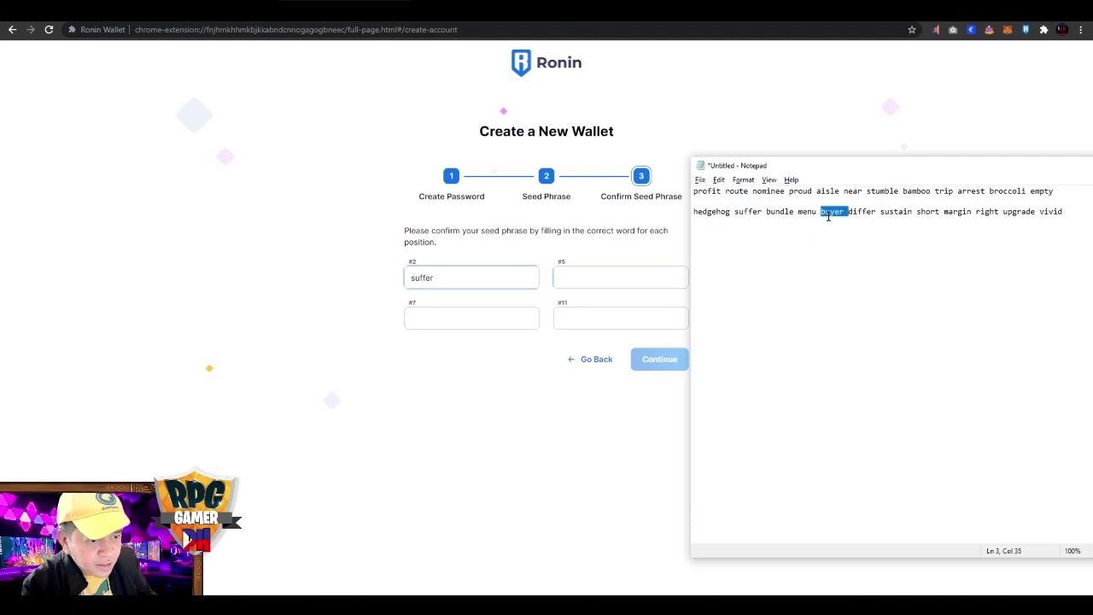
click(585, 281)
key(ctrl+v)
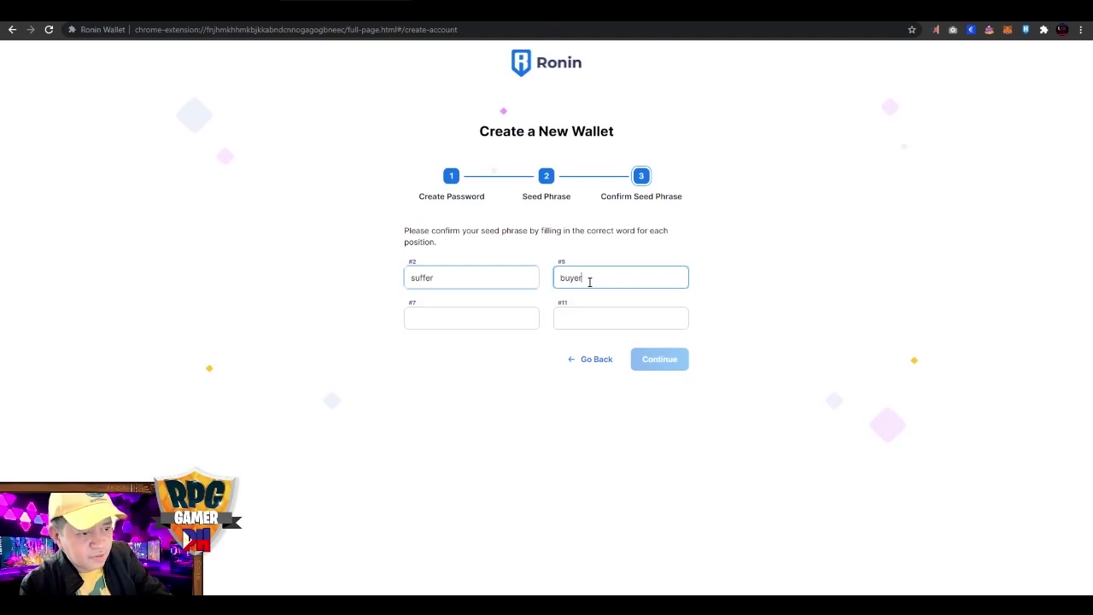
Fill seed words #7 and #11 from Notepad and submit the confirmation.
click(466, 319)
key(alt+Tab)
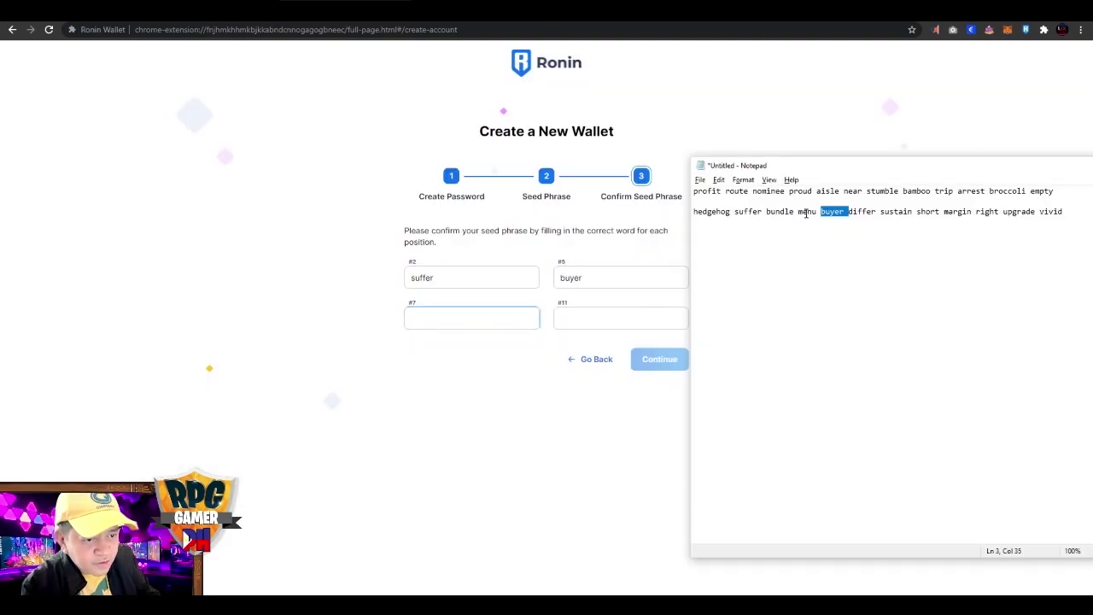
double_click(896, 212)
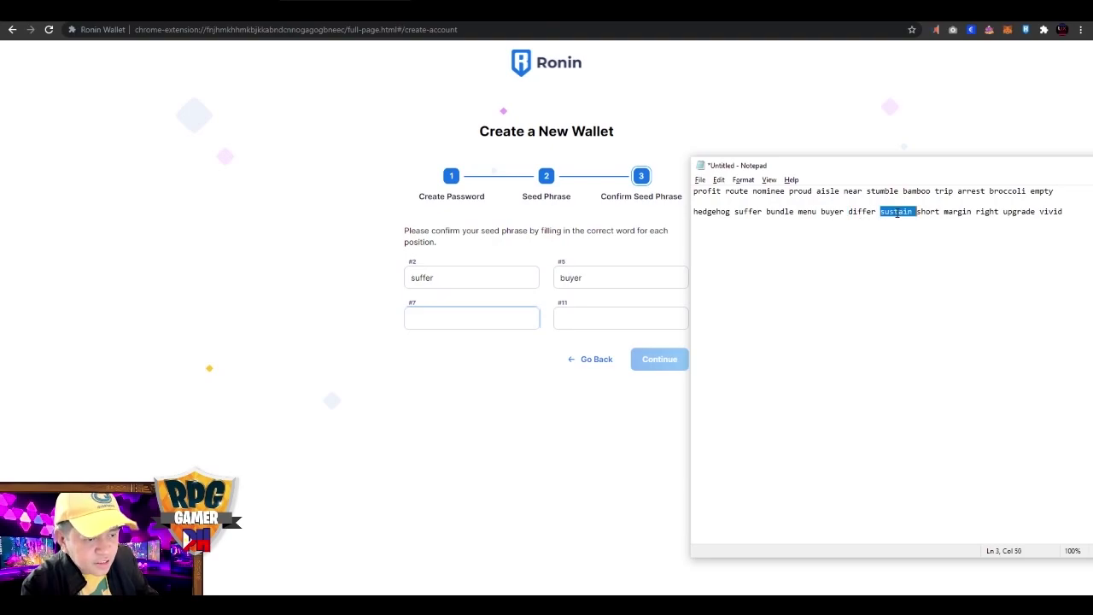
click(480, 320)
key(ctrl+v)
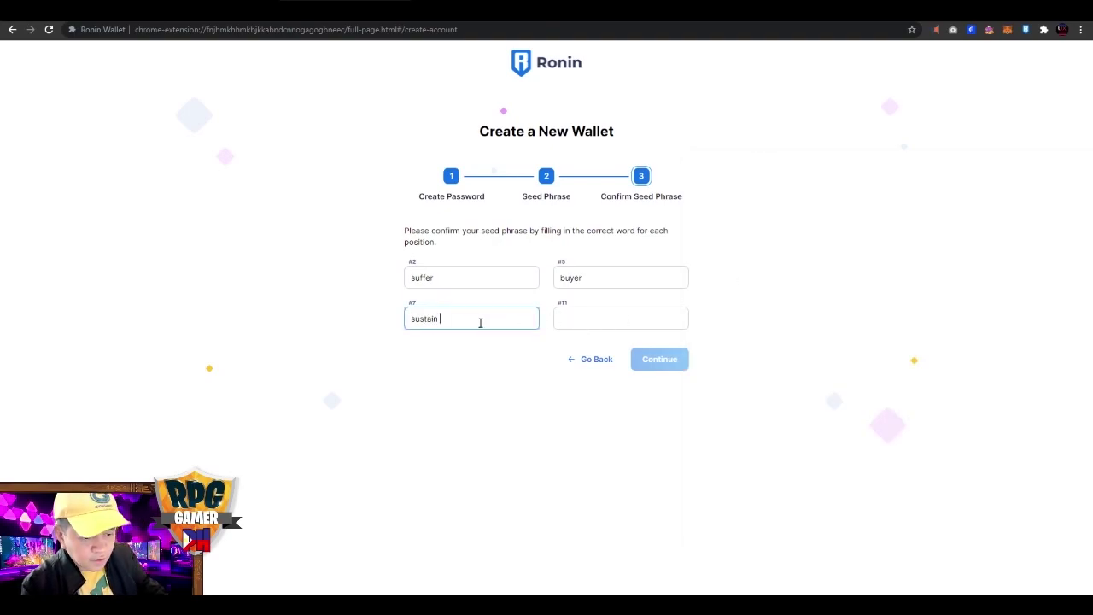
click(575, 324)
key(alt+Tab)
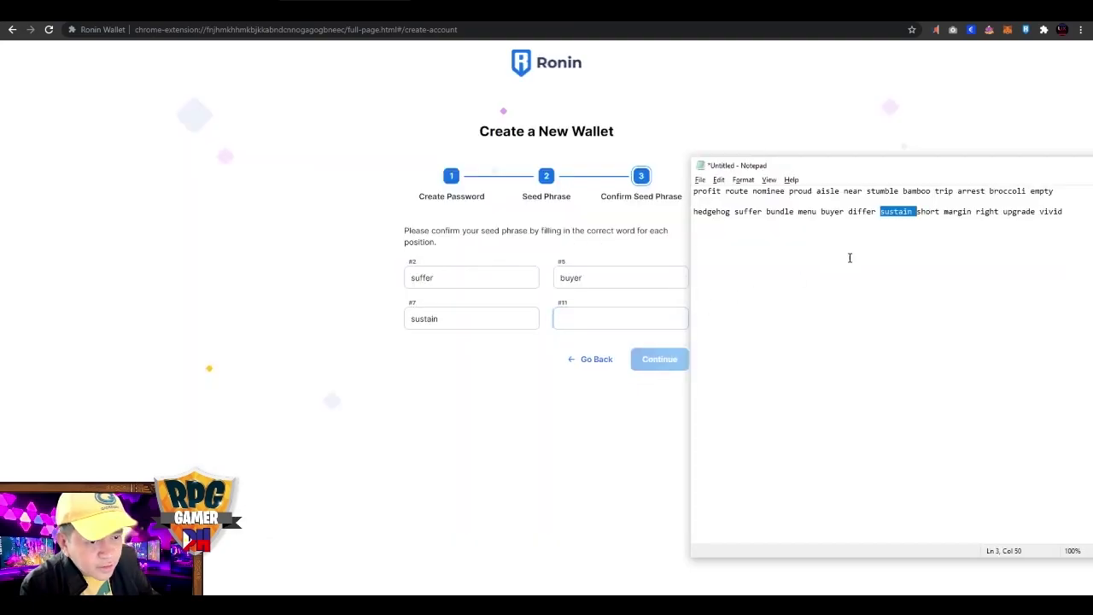
double_click(1018, 213)
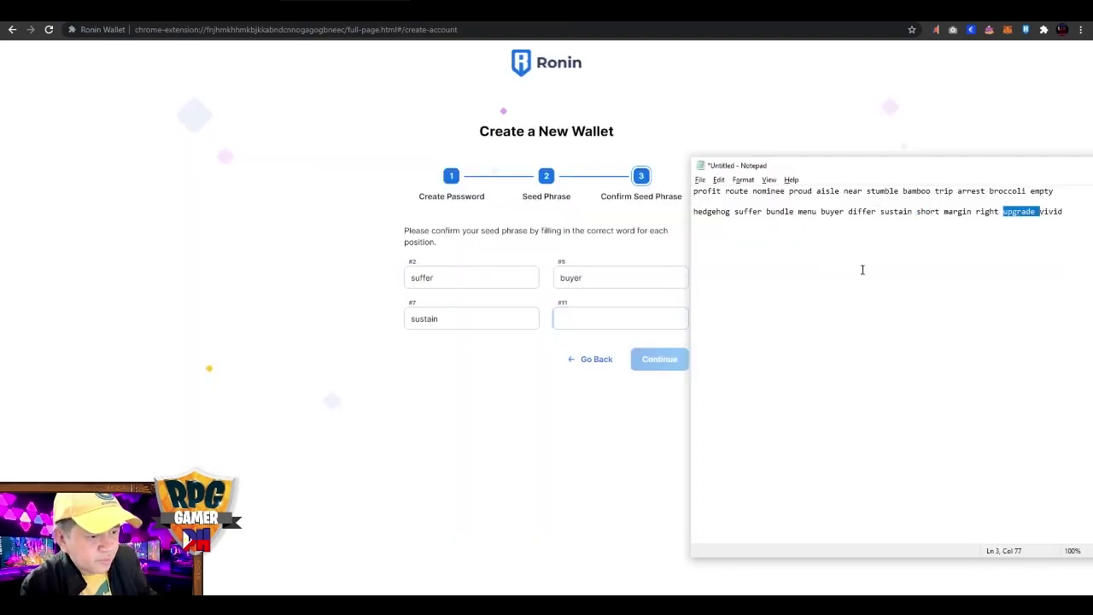
click(658, 314)
key(ctrl+v)
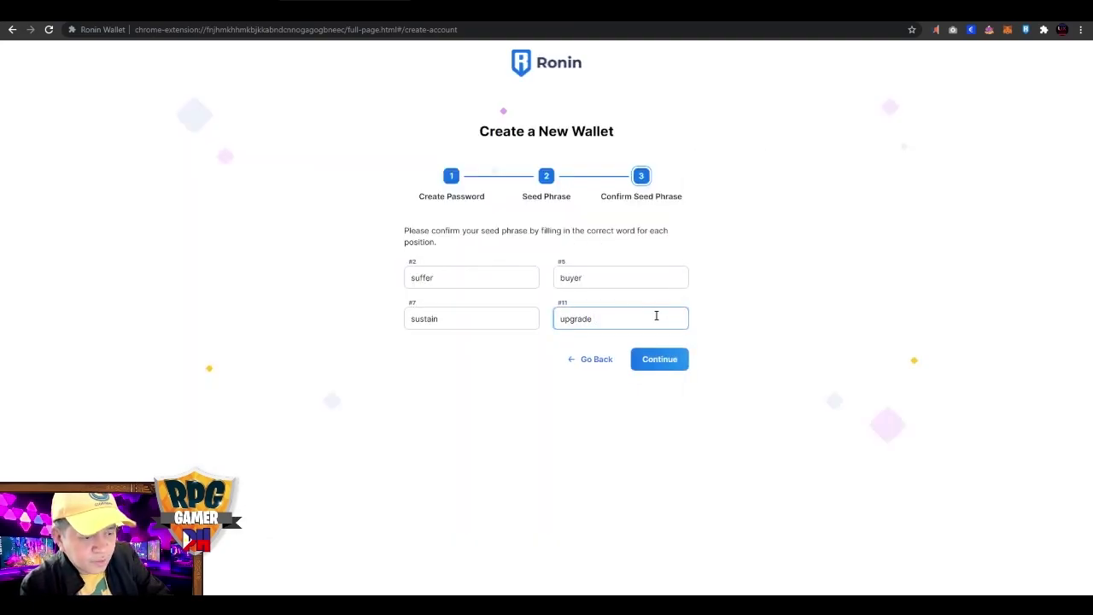
click(663, 359)
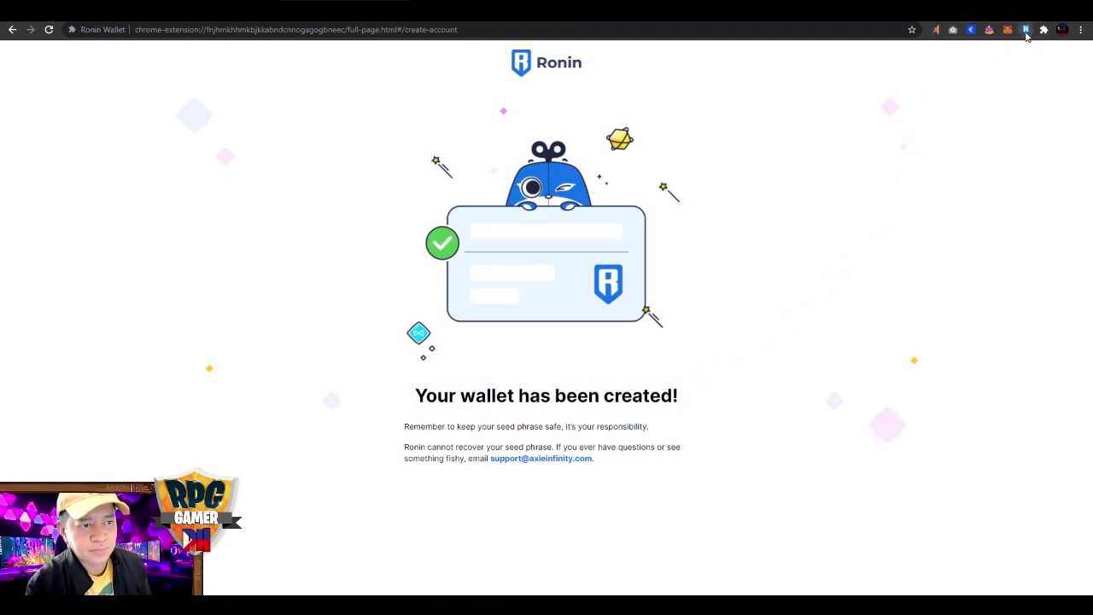
View the new Ronin wallet's balances in its extension popup.
click(1025, 31)
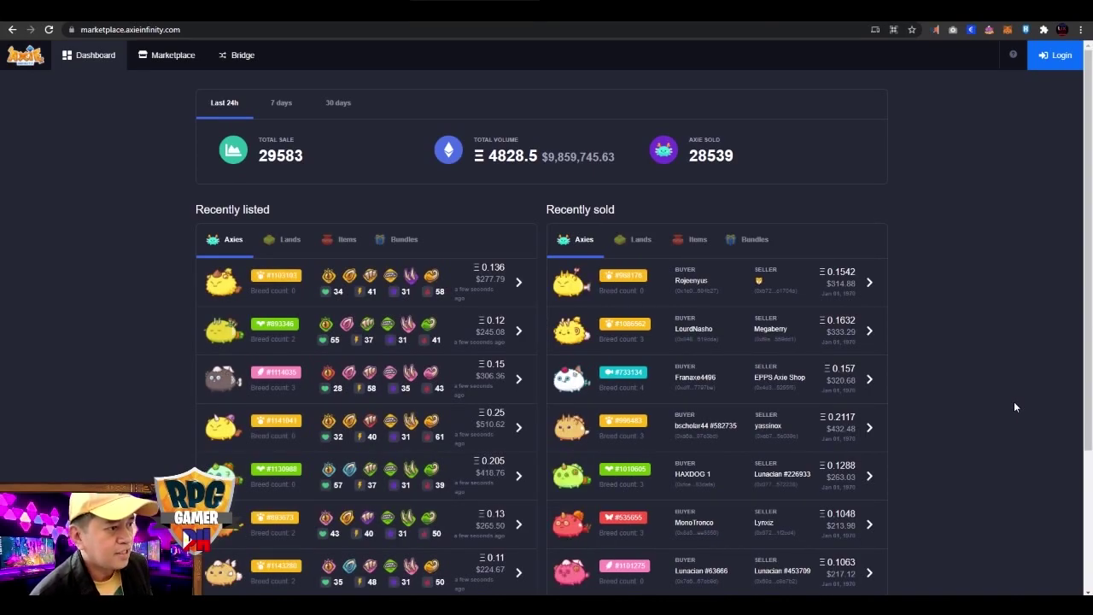
Log in to the Axie marketplace with Ronin Wallet and approve the signature request.
click(1055, 55)
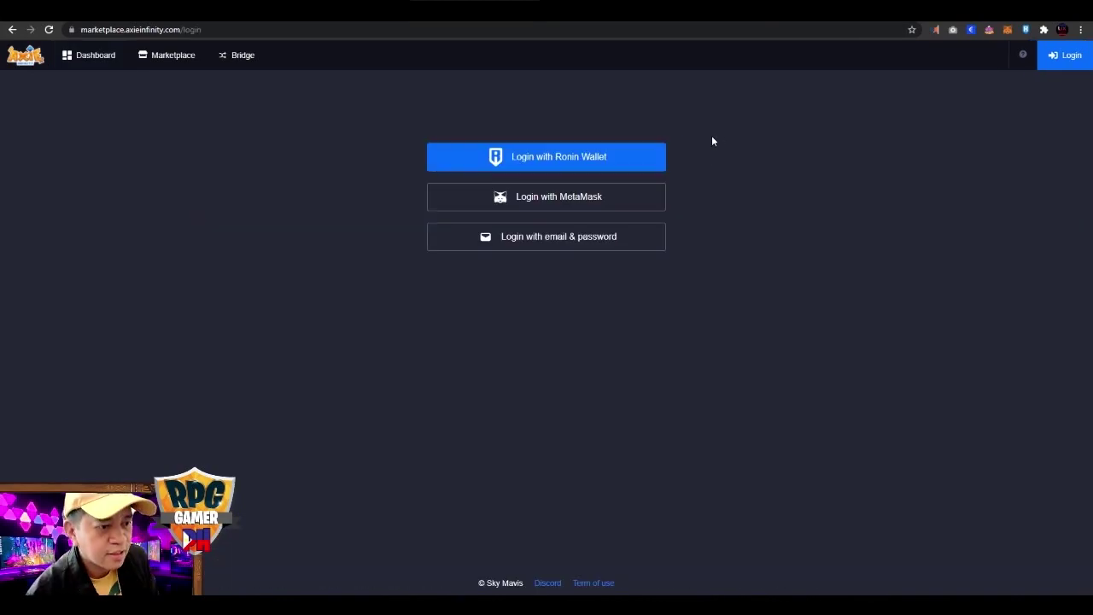
click(621, 161)
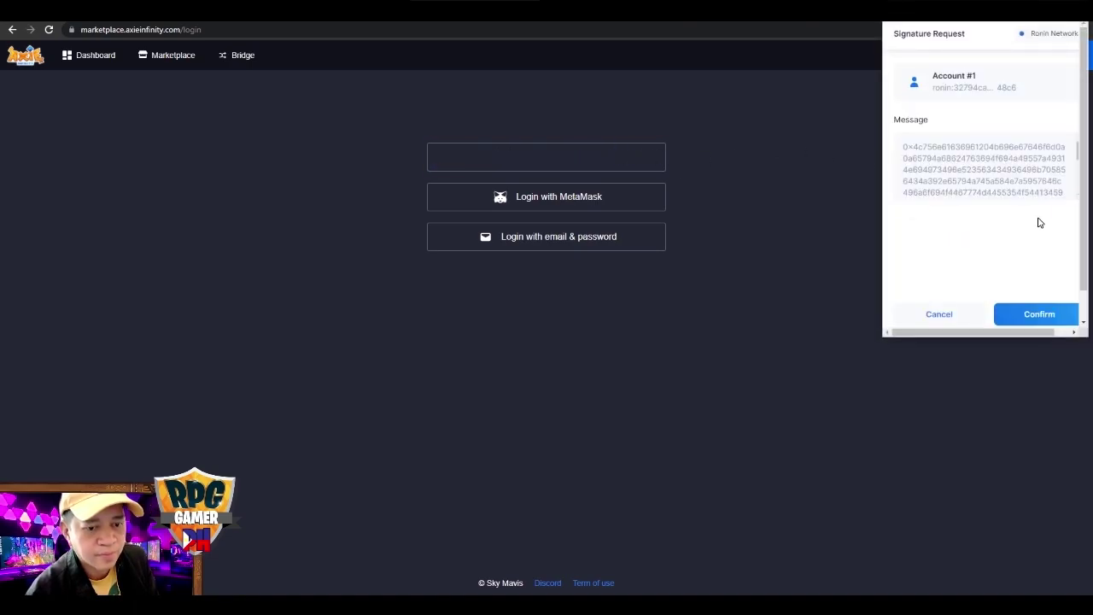
click(1018, 315)
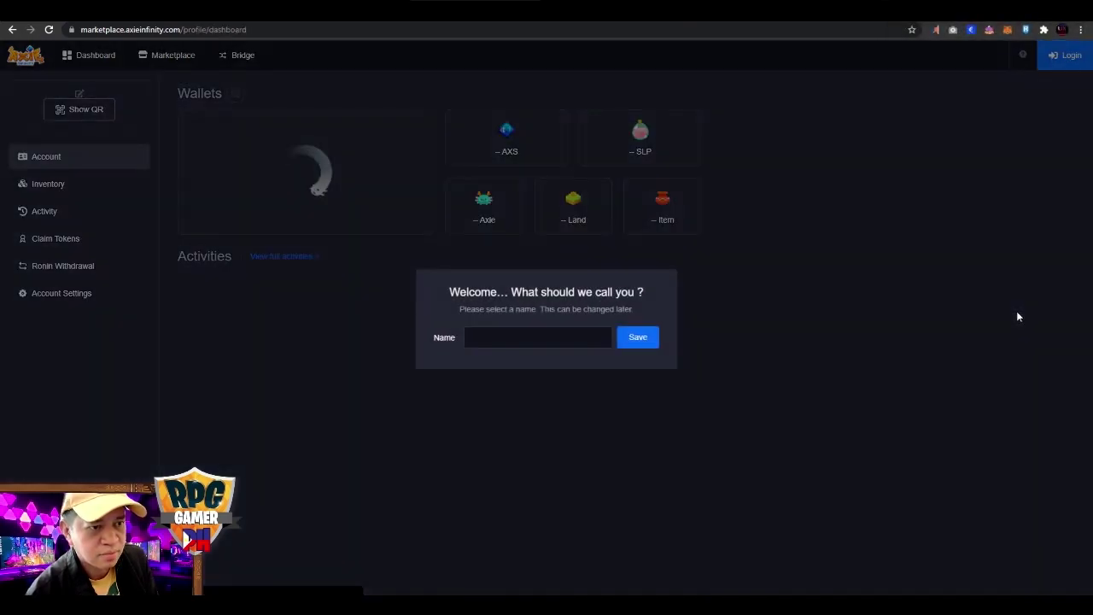
Replace the default Lunacian account name with a custom display name and save it.
click(563, 340)
triple_click(563, 341)
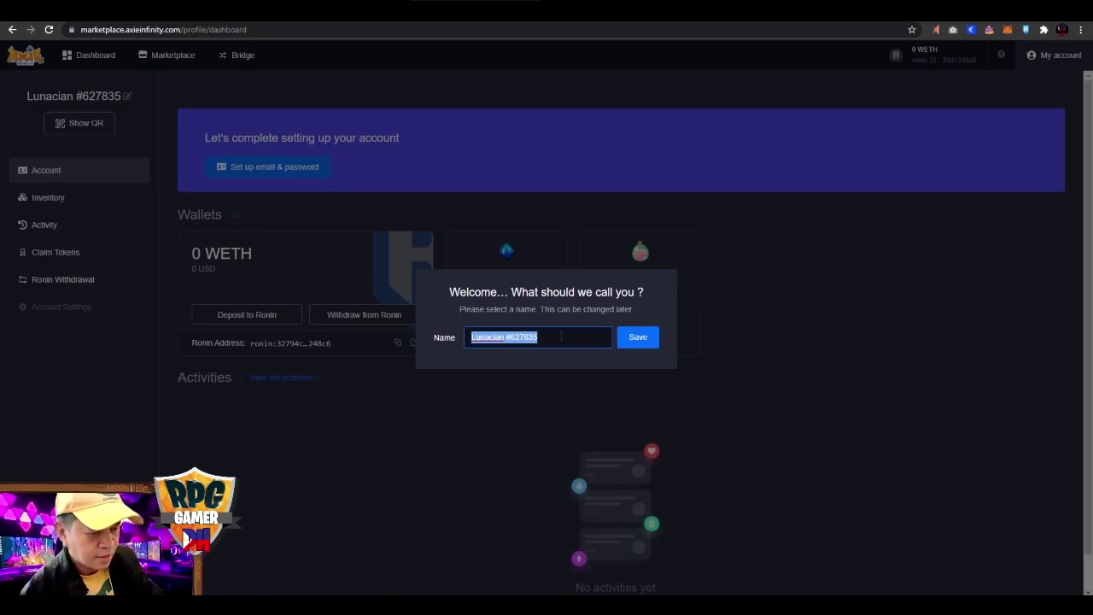
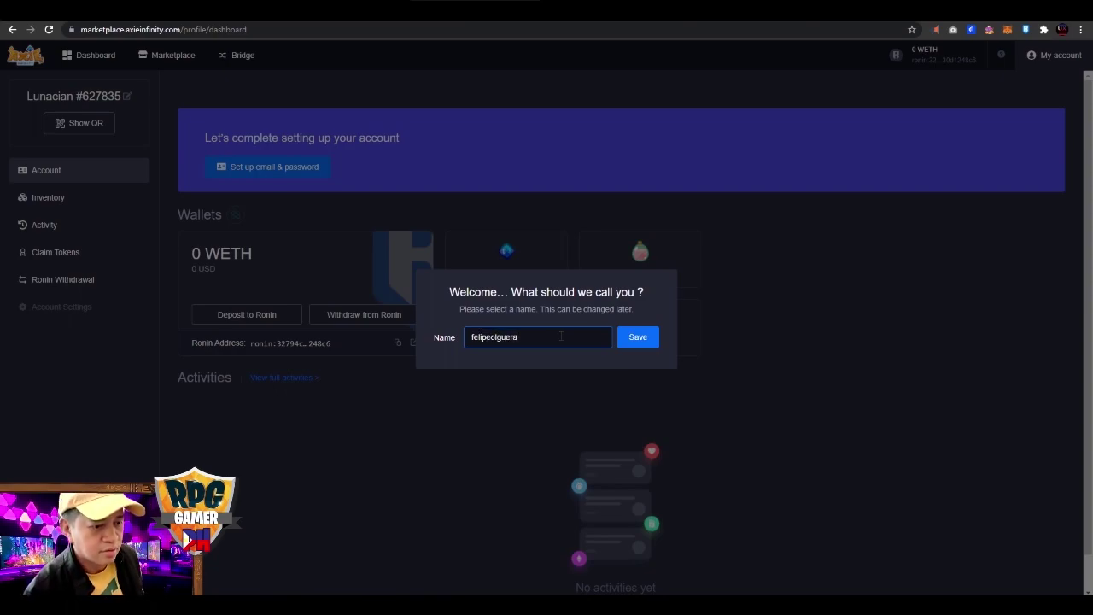
click(623, 343)
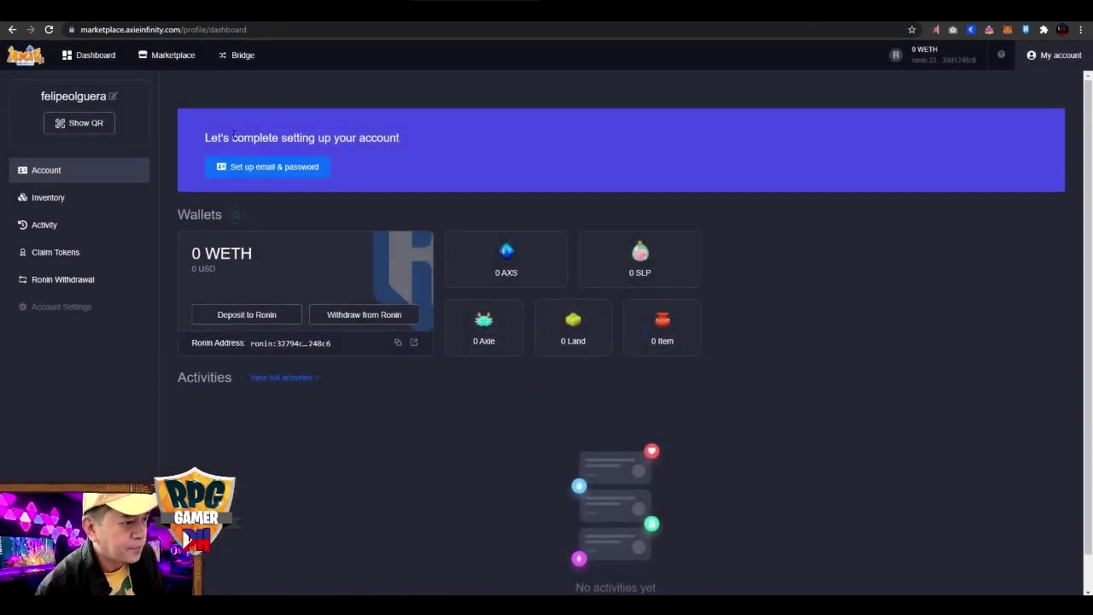
drag(205, 138, 389, 177)
Submit the account email with '+1' appended plus a password, then select the emailed verification code.
click(374, 150)
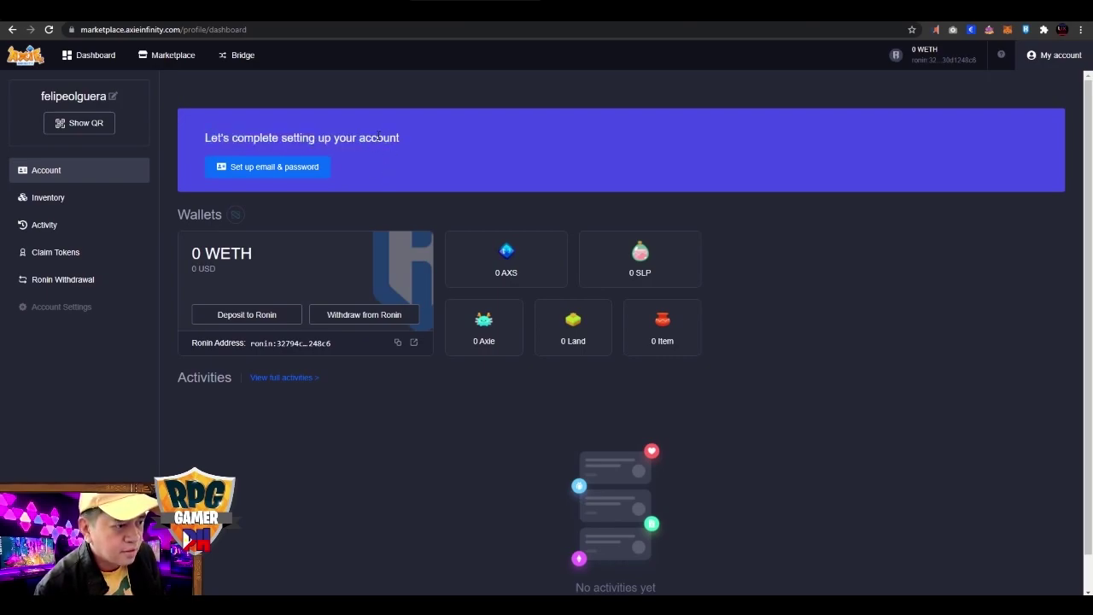
click(281, 170)
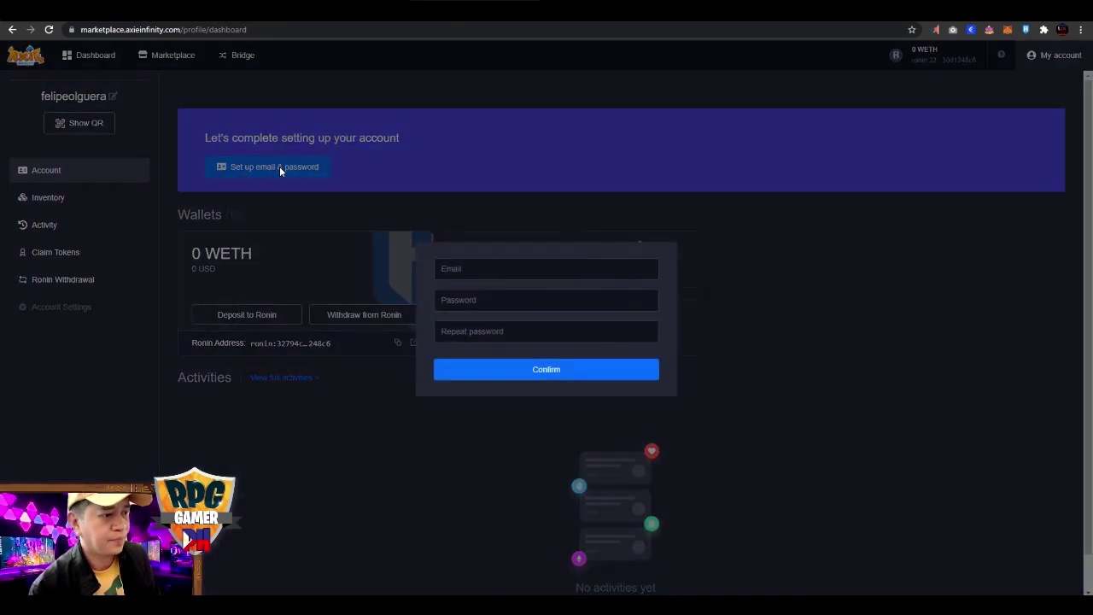
click(487, 269)
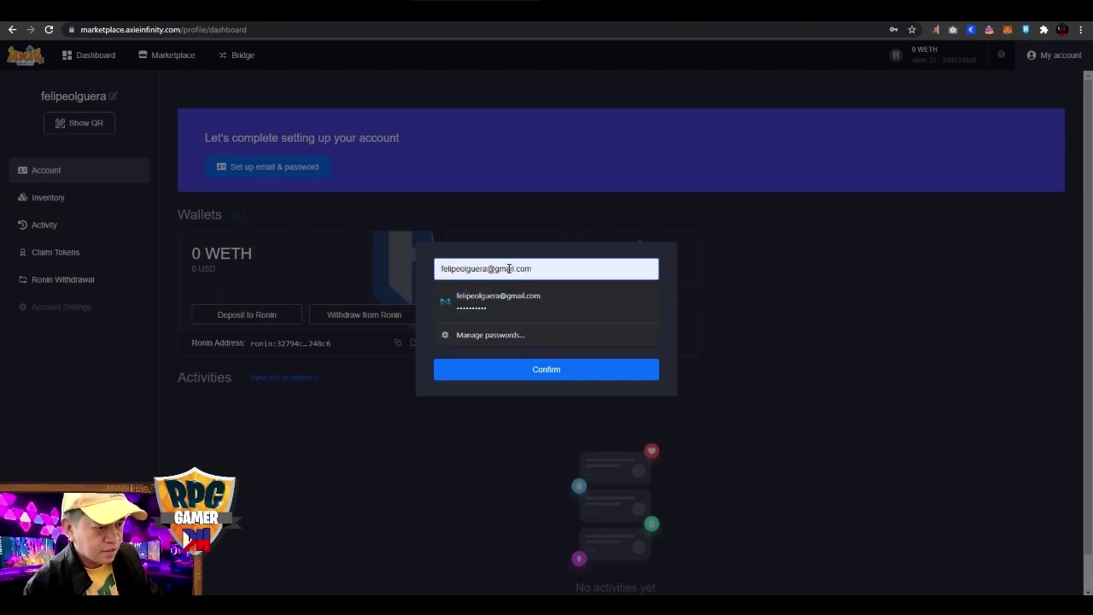
text(+)
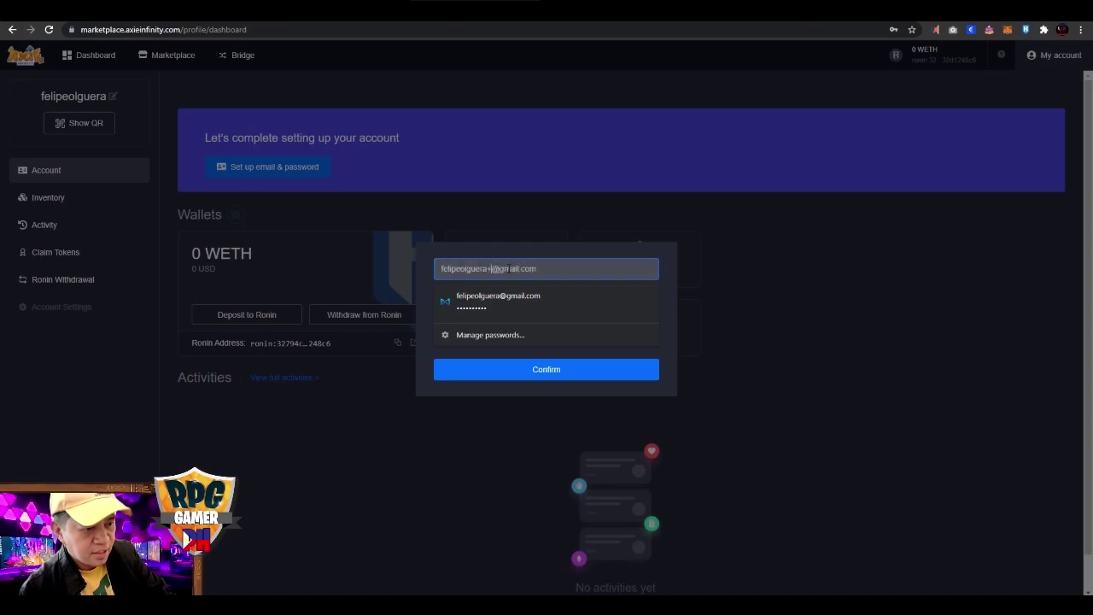
text(1)
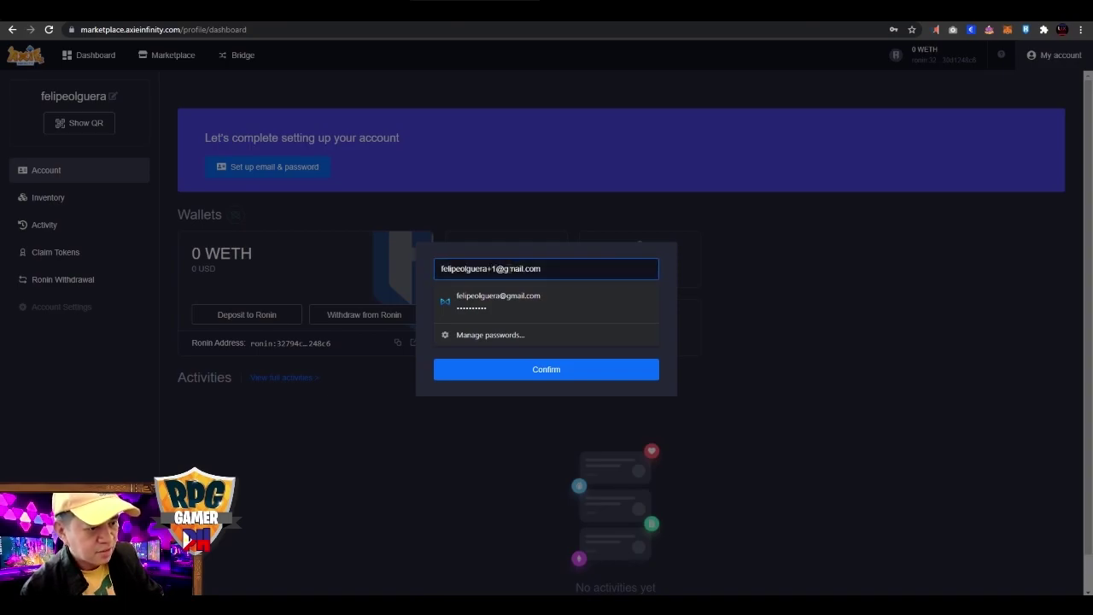
key(Tab)
text(••••••••••)
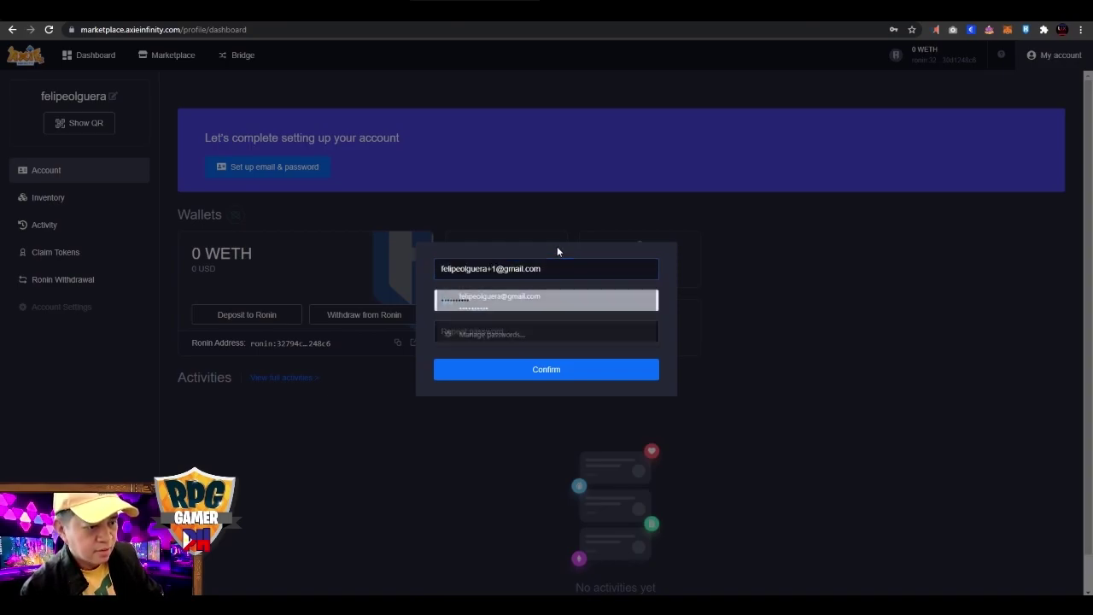
click(542, 301)
click(542, 334)
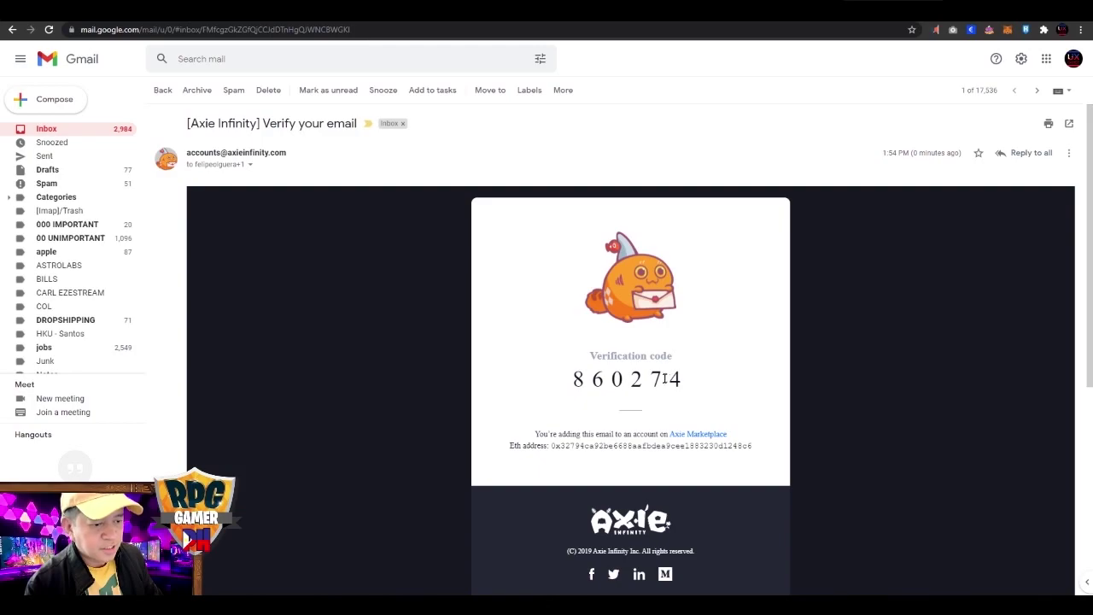
double_click(665, 378)
key(ctrl+c)
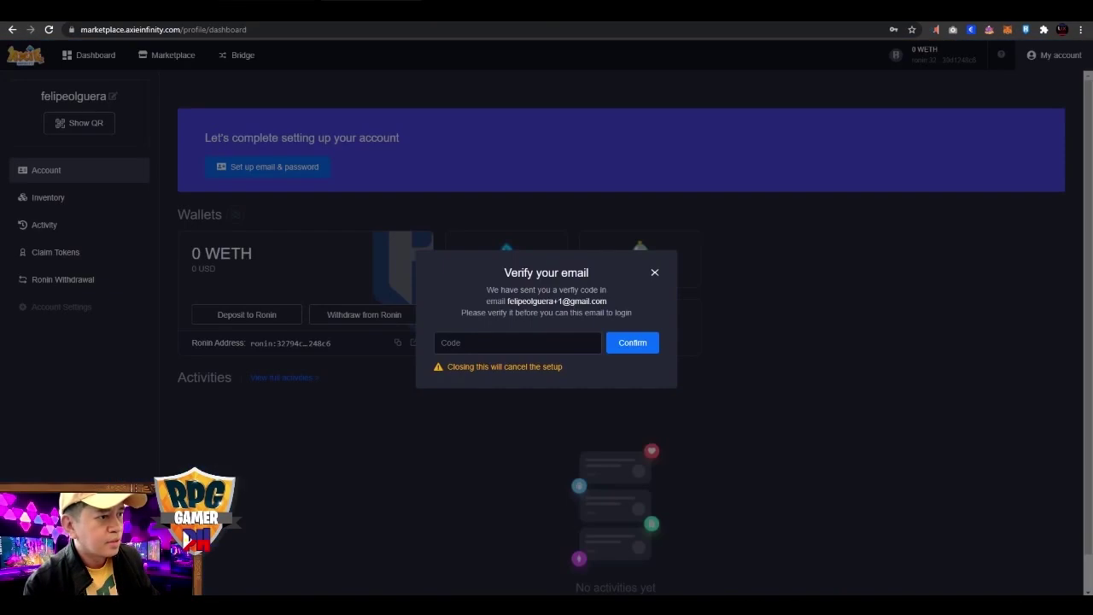
Paste the emailed verification code into the Code field and confirm it.
click(465, 346)
key(ctrl+v)
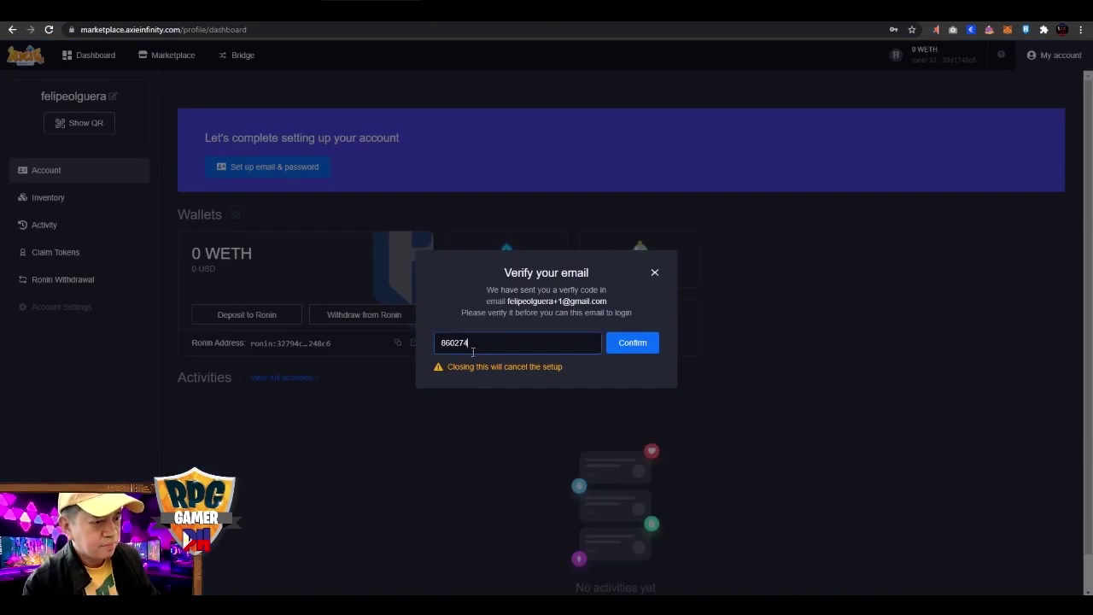
click(621, 344)
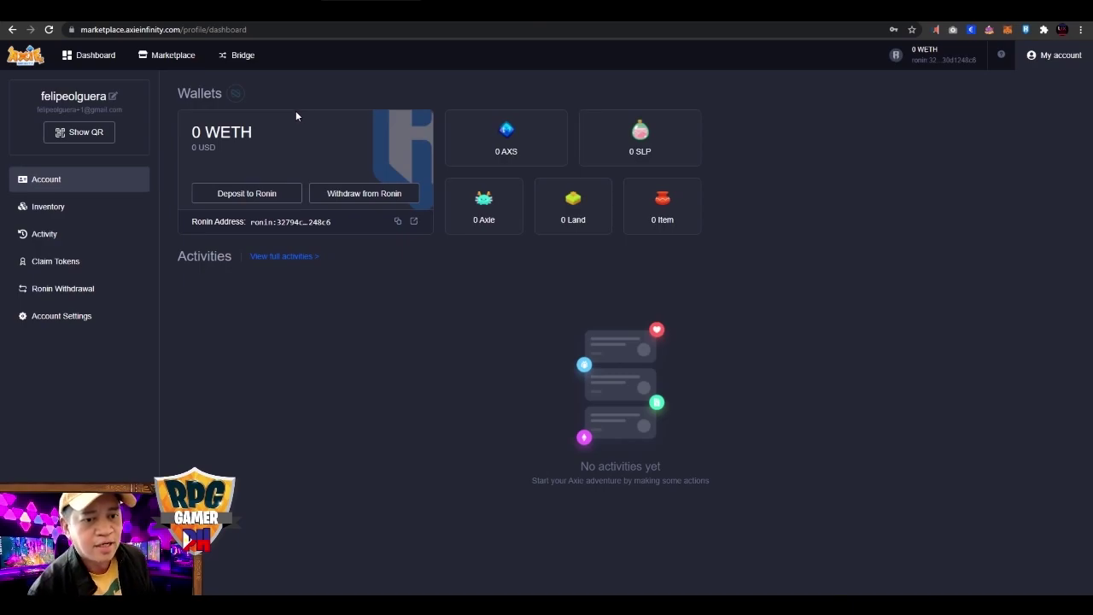
Check the MetaMask wallet summary, then the Ronin wallet, from their toolbar icons.
click(1006, 31)
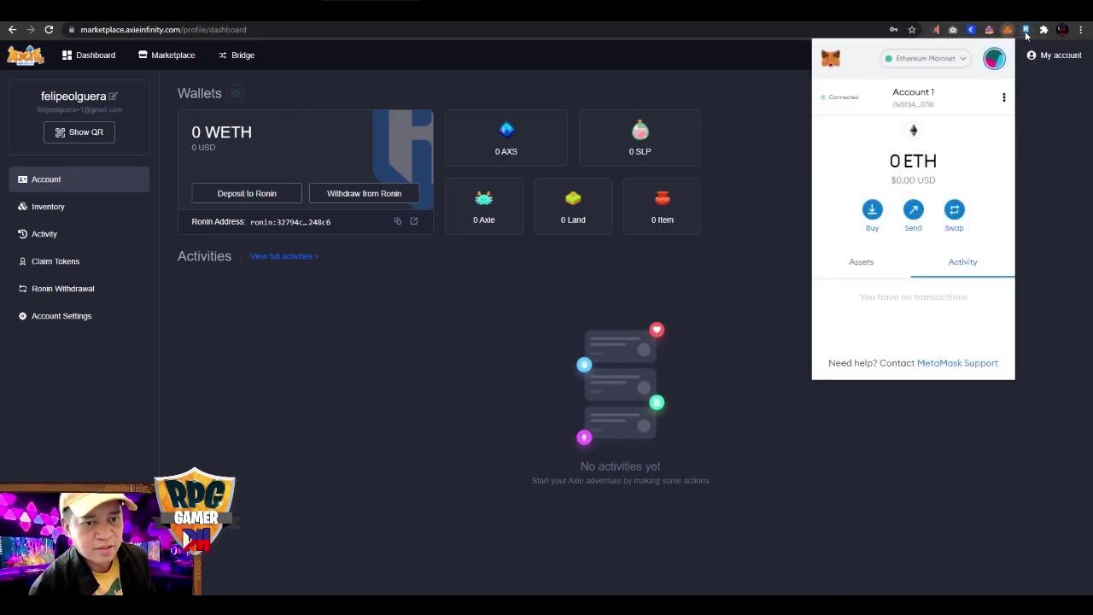
click(1025, 31)
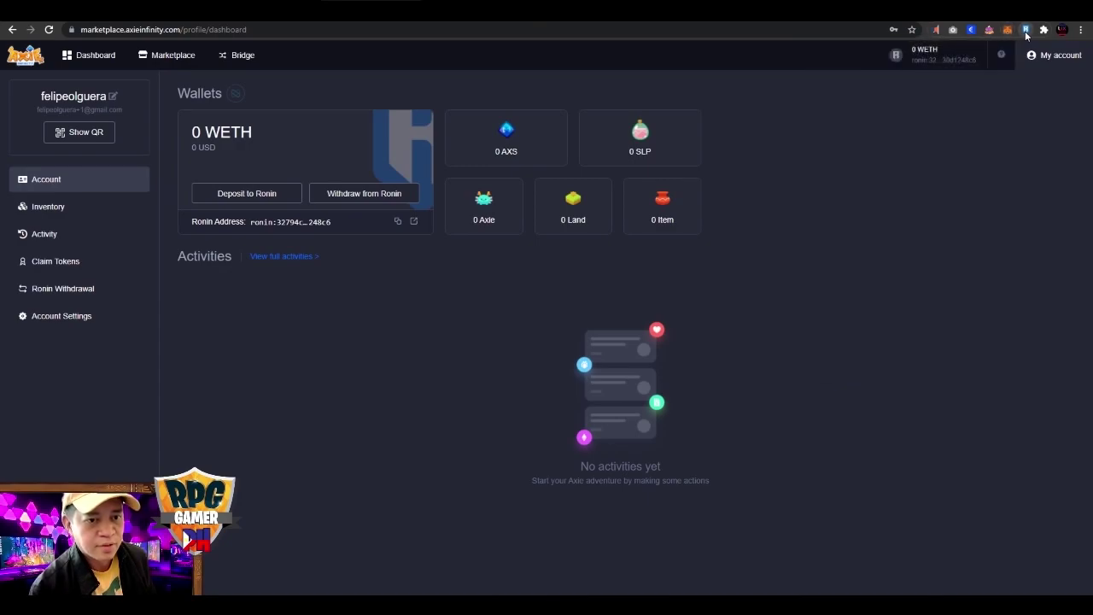